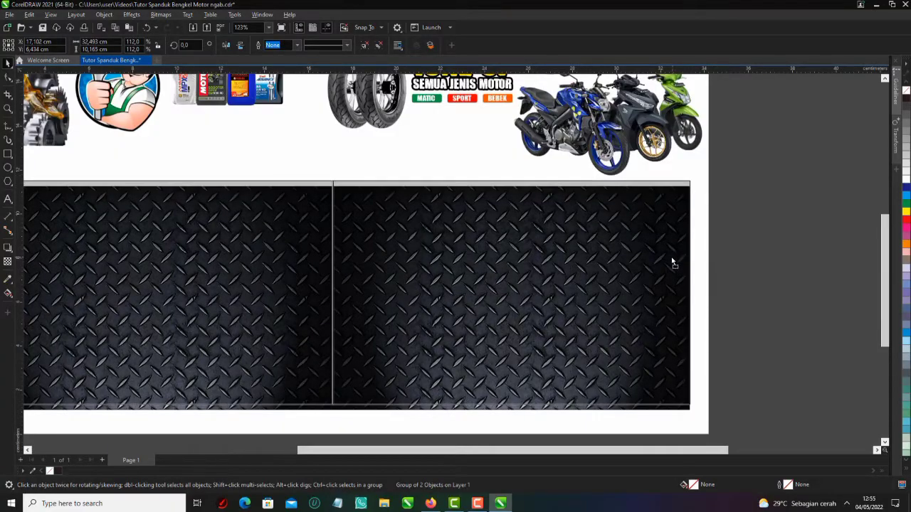
- Apply a vertical fountain transparency to the metal plate texture, fading it out toward its lower edge
click(5, 264)
drag(295, 238, 296, 376)
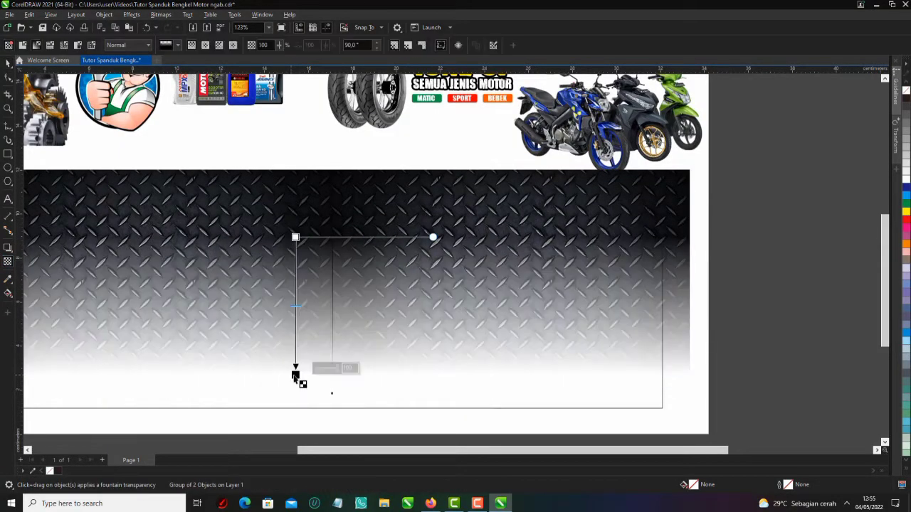
scroll(364, 246, down, 2)
drag(320, 246, 320, 260)
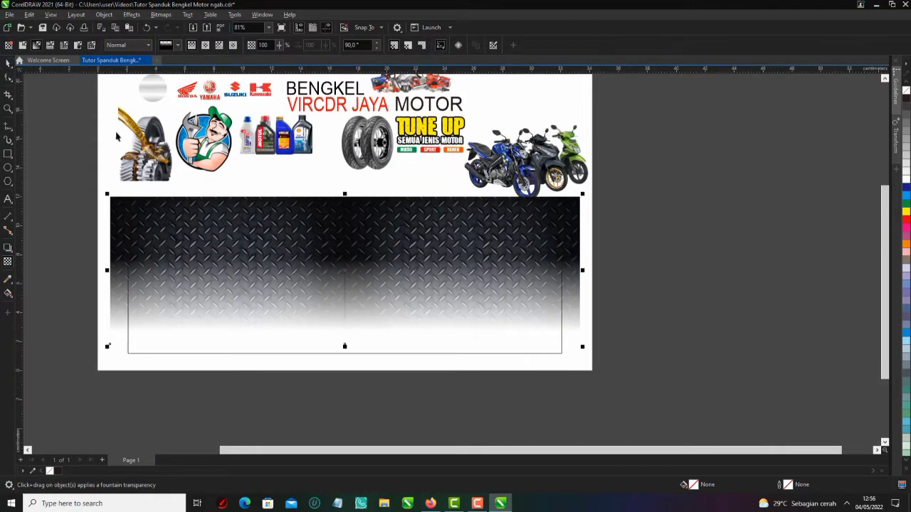
- PowerClip the faded metal plate texture inside the banner rectangle
click(8, 63)
right_click(411, 229)
click(449, 328)
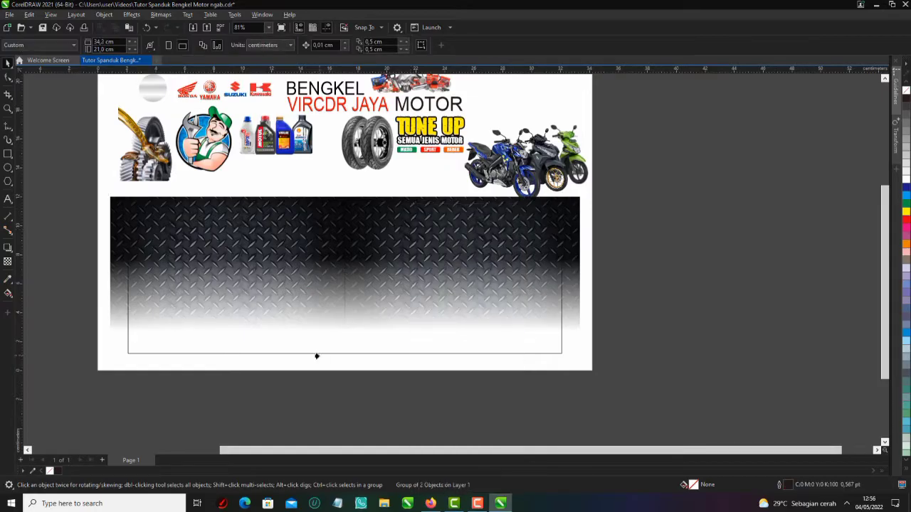
click(320, 353)
scroll(416, 274, down, 2)
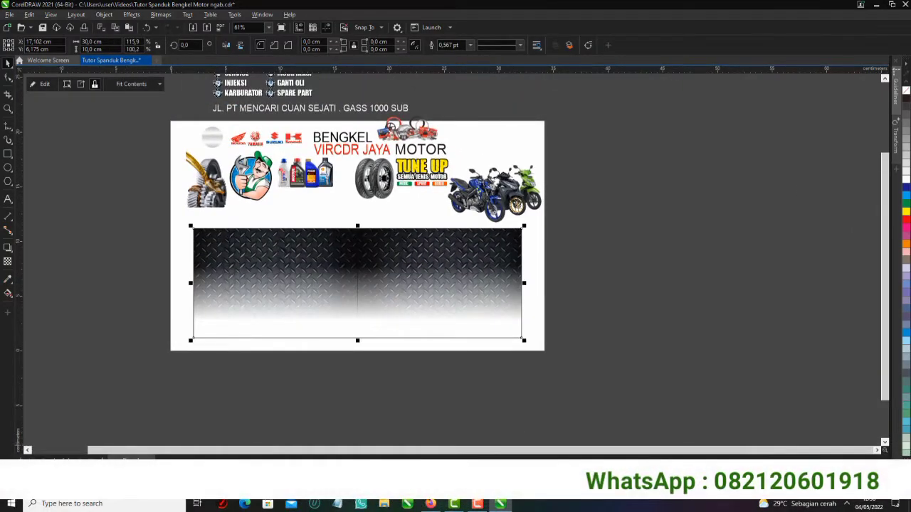
- Fill the banner rectangle with Red from the RGB Palette
scroll(415, 274, up, 3)
click(906, 220)
scroll(690, 261, down, 1)
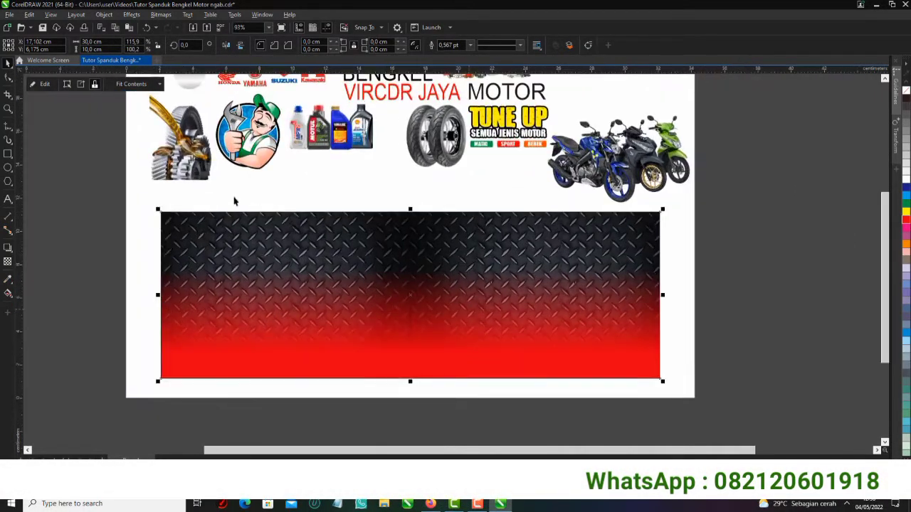
scroll(481, 301, down, 2)
scroll(465, 253, up, 1)
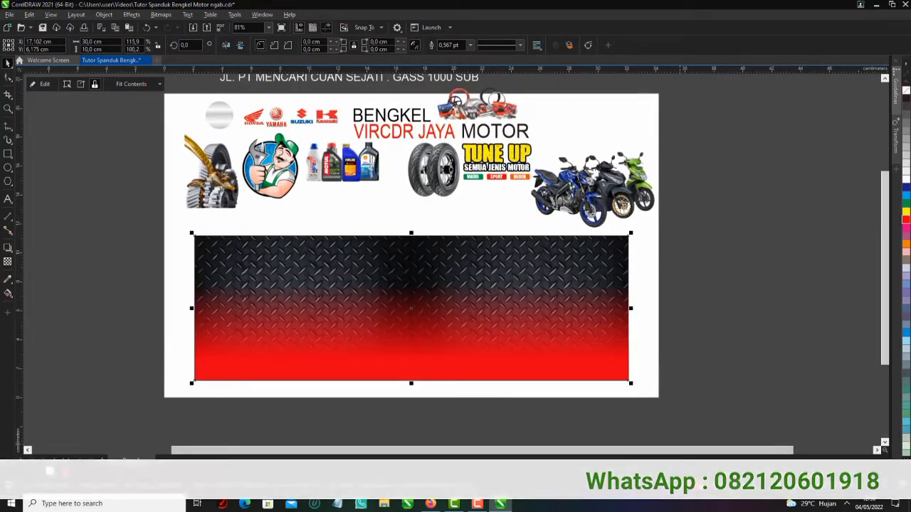
double_click(692, 486)
click(603, 194)
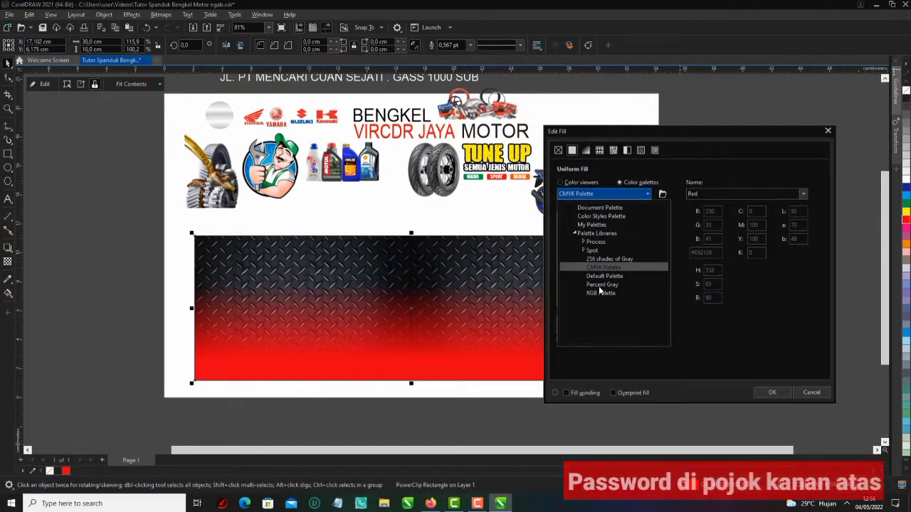
click(590, 267)
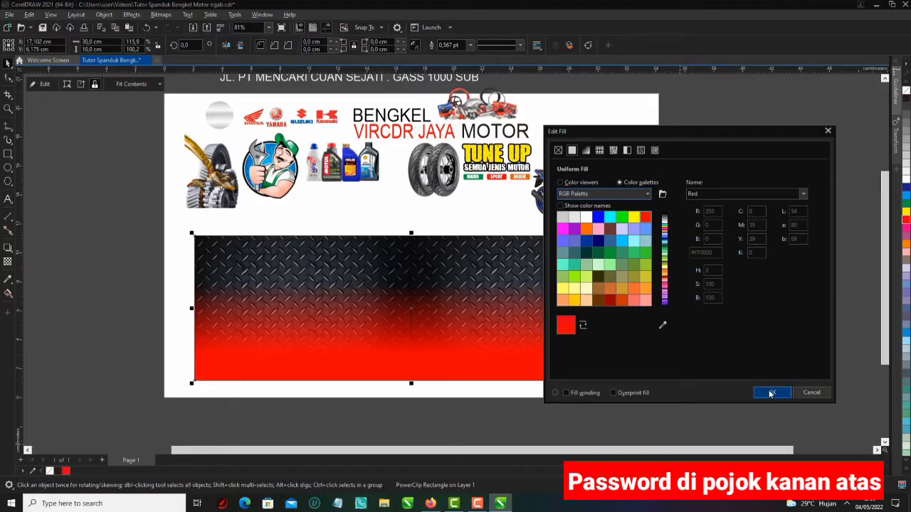
click(770, 393)
- Edit the banner's PowerClip contents, shift the metal texture slightly upward, and finish editing
right_click(451, 313)
click(484, 30)
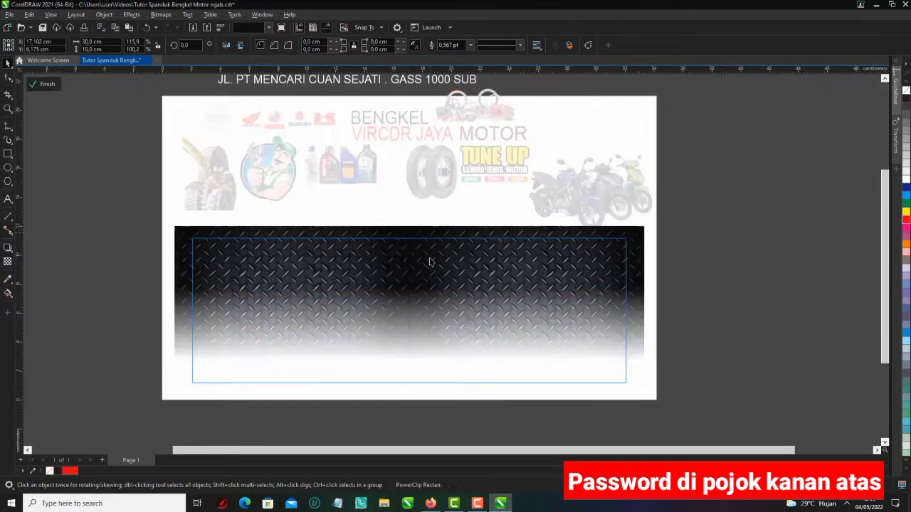
click(430, 263)
click(50, 84)
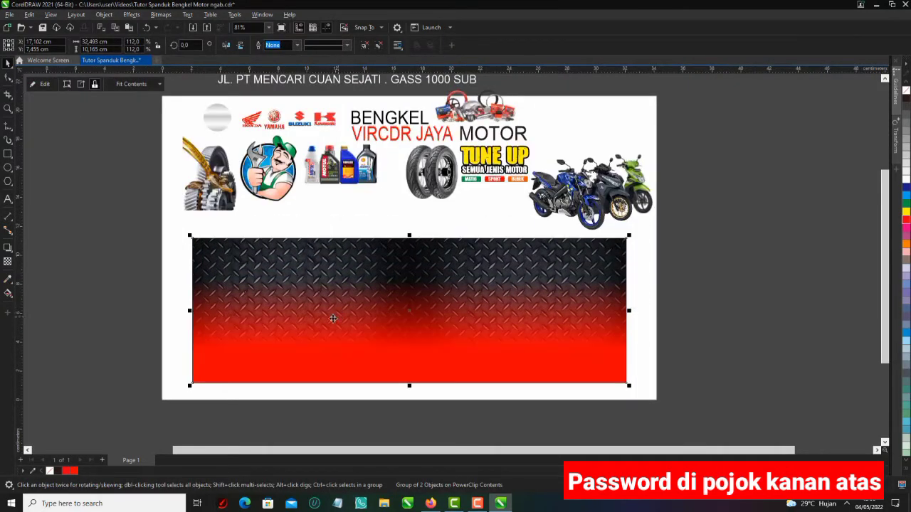
- Move the silver circle from the page to the empty pasteboard beside it
scroll(235, 153, up, 2)
click(250, 172)
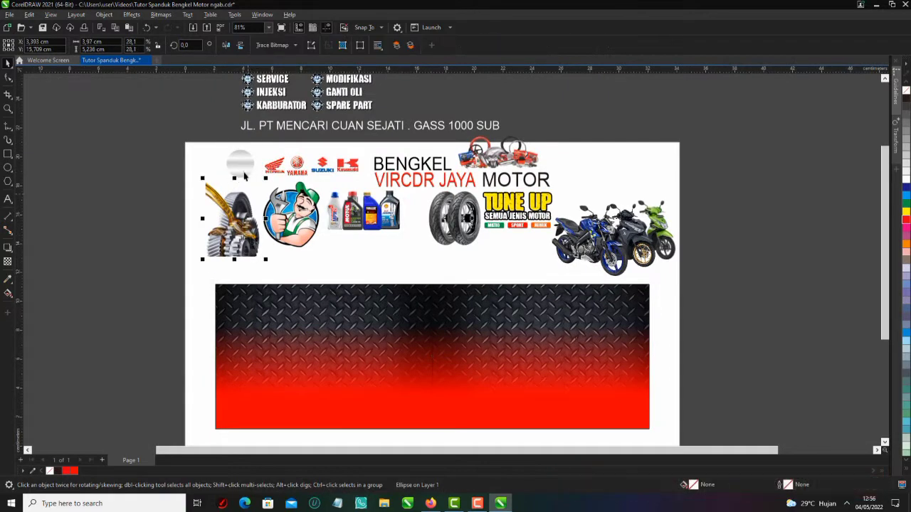
drag(244, 176, 129, 255)
right_click(225, 192)
click(276, 124)
- Centre the Honda logo on the silver circle outside the page
click(239, 138)
scroll(286, 145, up, 1)
click(271, 139)
shift+click(107, 277)
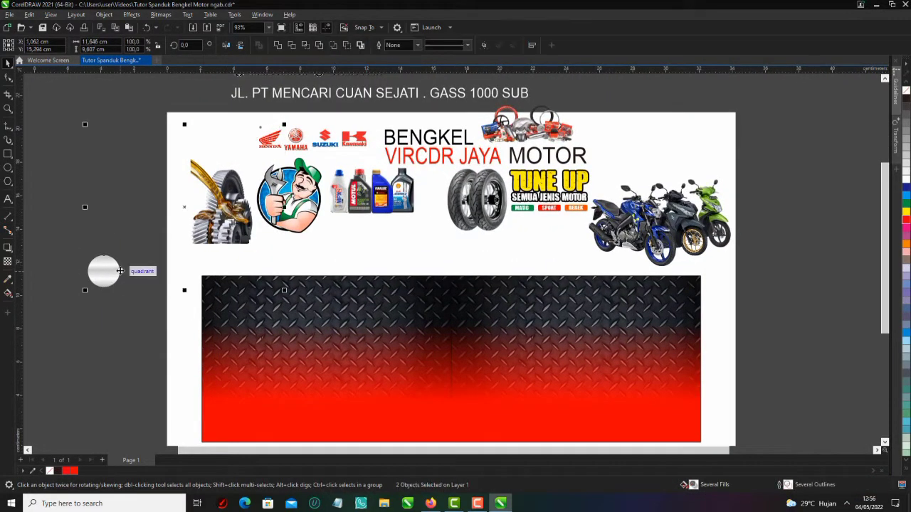
click(129, 229)
- Move the Yamaha, Suzuki and Kawasaki logos next to the Honda badge and shift the badge farther from the page
scroll(192, 267, down, 3)
scroll(94, 277, up, 5)
scroll(461, 189, down, 3)
scroll(449, 113, up, 2)
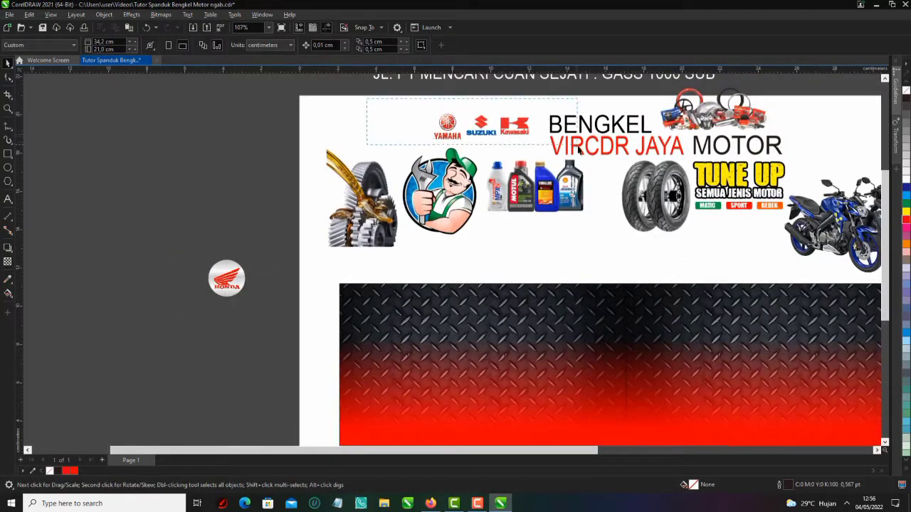
drag(578, 147, 348, 344)
scroll(224, 299, up, 5)
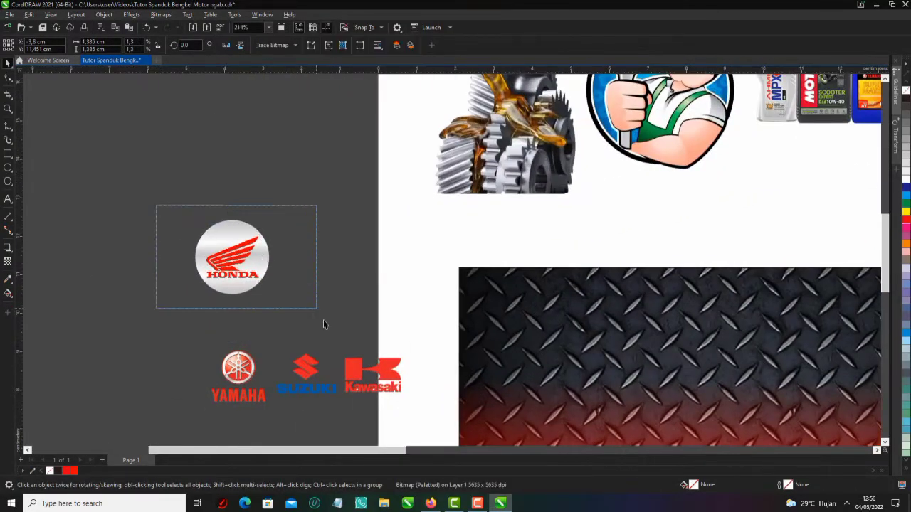
scroll(323, 324, down, 1)
drag(226, 251, 124, 266)
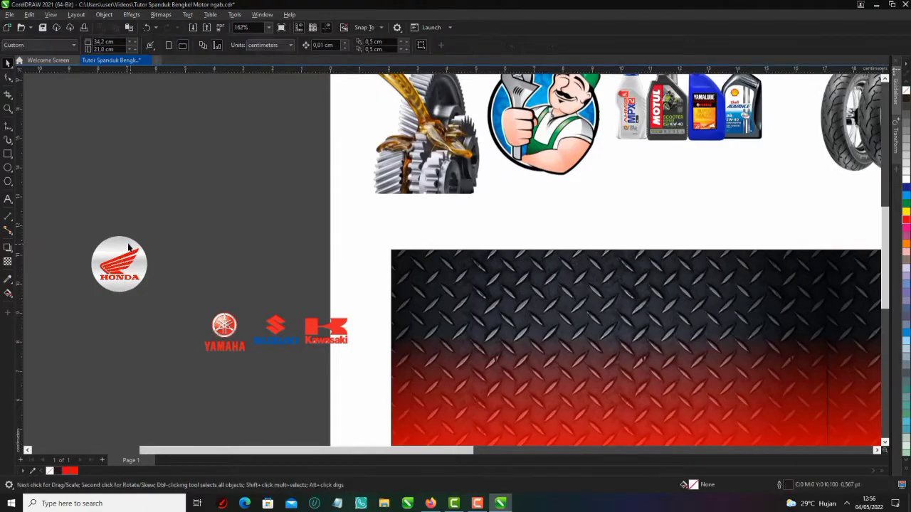
- Duplicate the silver circle to make three blank copies in a row beside the Honda badge
click(146, 243)
drag(182, 240, 182, 241)
scroll(171, 242, up, 1)
drag(284, 249, 240, 270)
scroll(248, 262, up, 6)
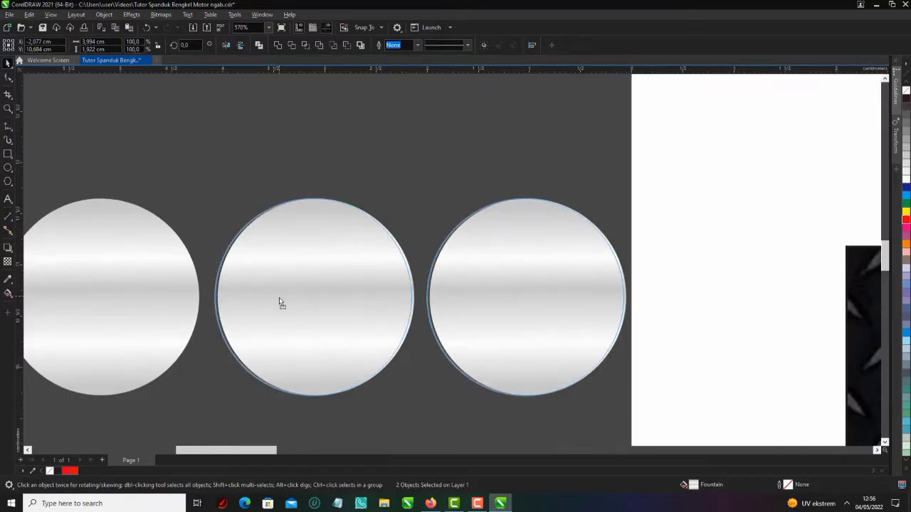
- Centre the Yamaha logo on the second silver circle
scroll(301, 237, down, 3)
scroll(272, 340, up, 1)
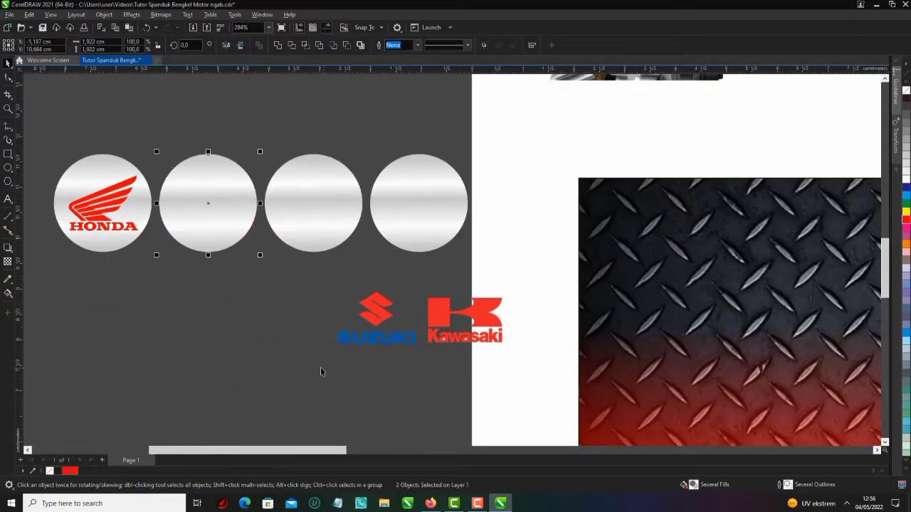
click(265, 254)
click(261, 236)
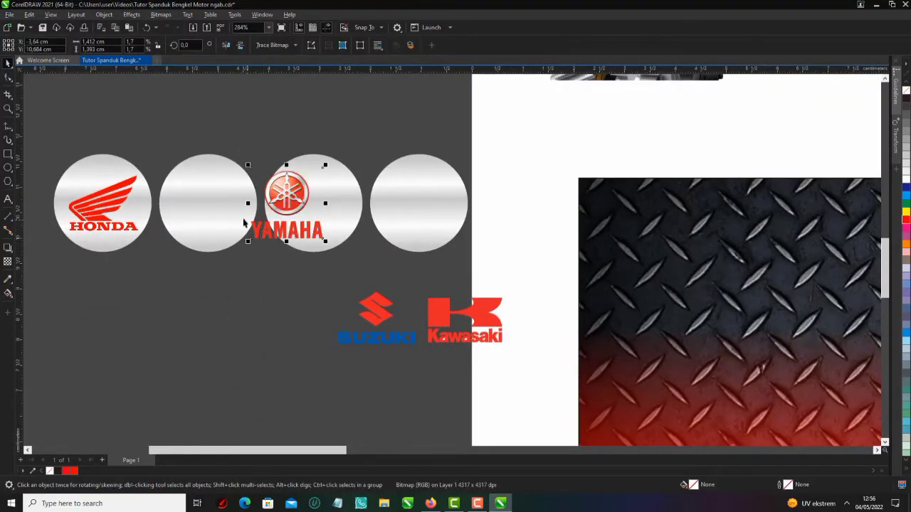
shift+click(232, 221)
key(c)
- Centre the Suzuki logo horizontally and vertically on the third silver circle
click(405, 325)
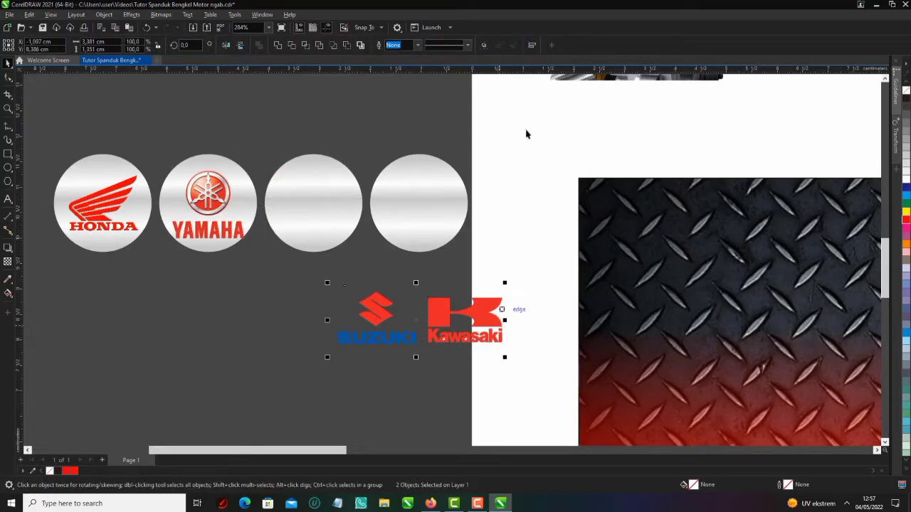
click(526, 134)
click(398, 306)
shift+click(305, 247)
scroll(303, 251, down, 1)
key(c)
key(e)
- Centre the Kawasaki logo horizontally and vertically on the fourth silver circle
click(398, 293)
shift+click(390, 228)
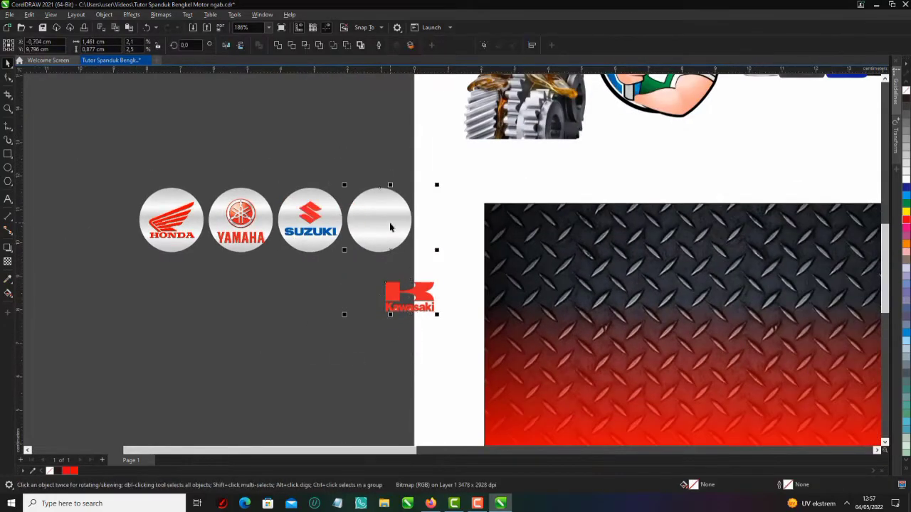
key(c)
key(e)
- Move the four logo badges together into the banner's upper-left corner
scroll(319, 311, down, 2)
click(386, 344)
drag(425, 272, 335, 290)
scroll(172, 198, down, 3)
scroll(291, 255, up, 1)
drag(301, 224, 509, 240)
scroll(466, 210, up, 5)
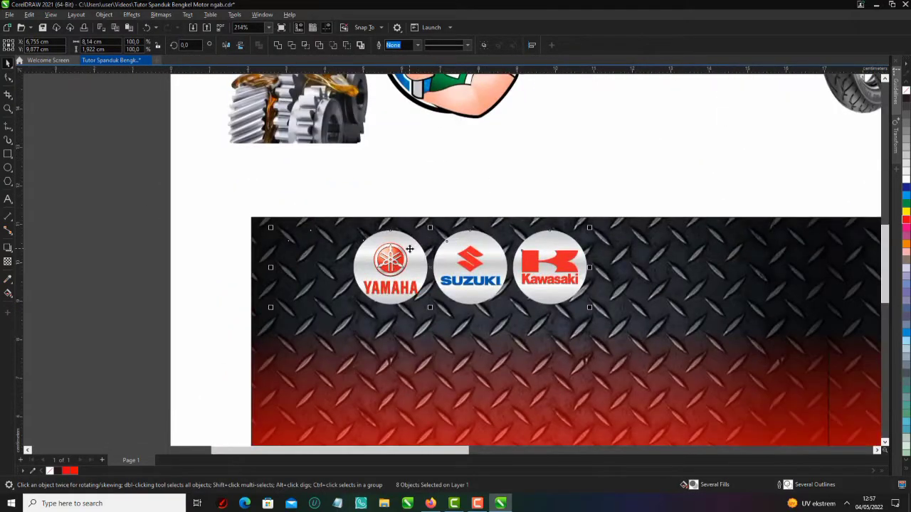
scroll(371, 266, up, 4)
drag(366, 267, 353, 267)
- Group the four logo badges on the banner
scroll(280, 266, down, 6)
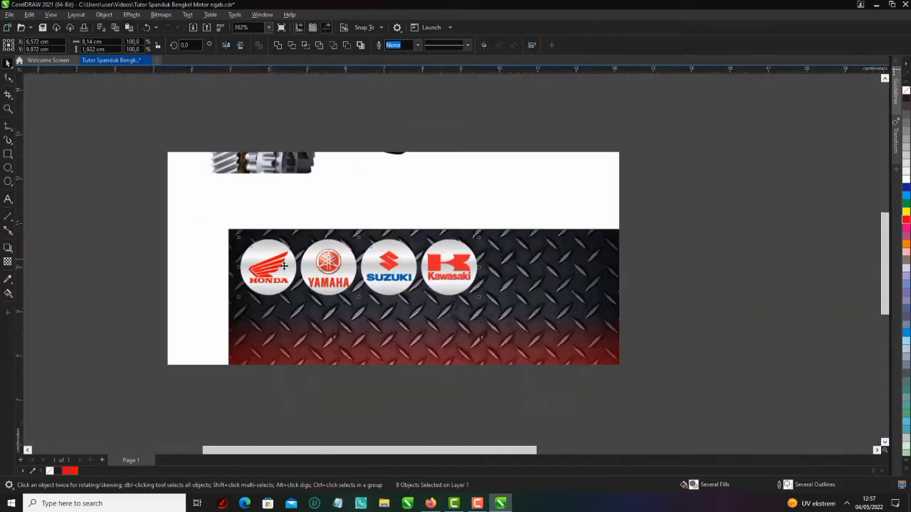
scroll(237, 204, down, 3)
key(ctrl+g)
scroll(364, 250, up, 1)
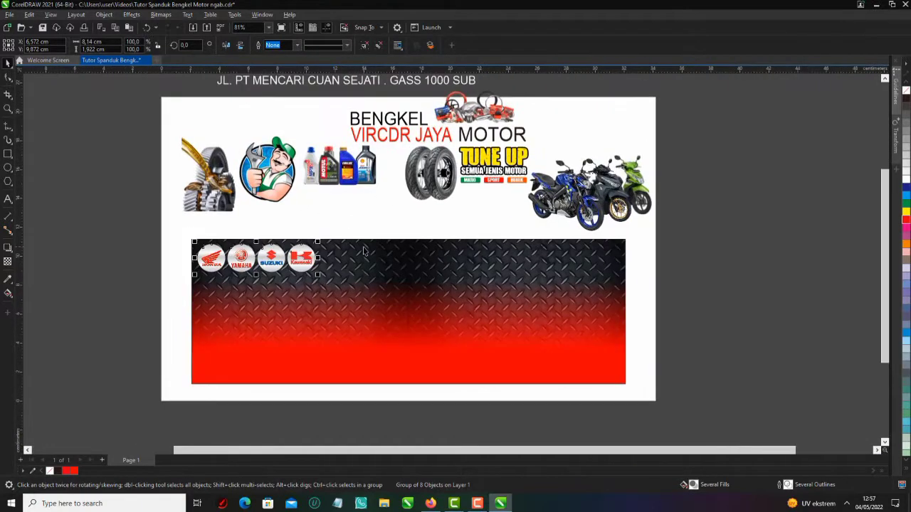
- Move the motorcycle group onto the banner below the logo badges and paste it in front of the background
click(304, 181)
scroll(194, 195, down, 1)
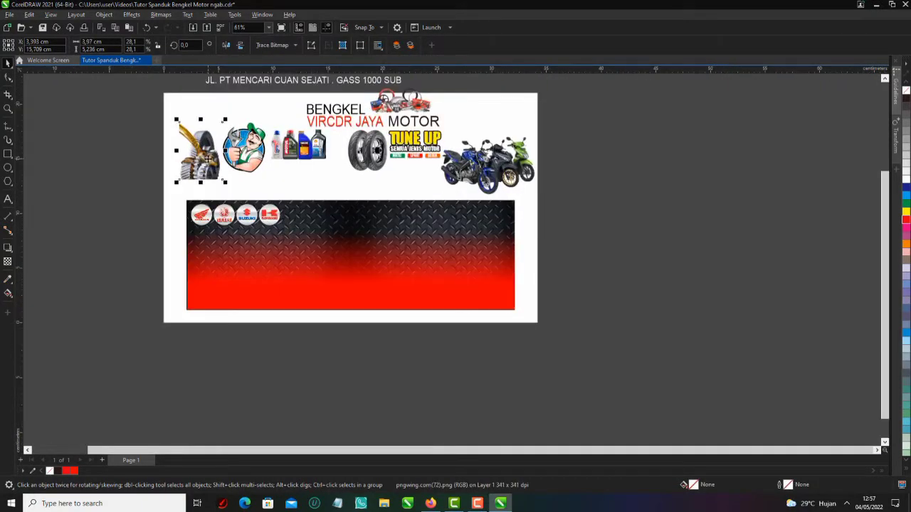
click(475, 163)
scroll(475, 163, up, 1)
drag(476, 162, 160, 300)
scroll(149, 319, up, 1)
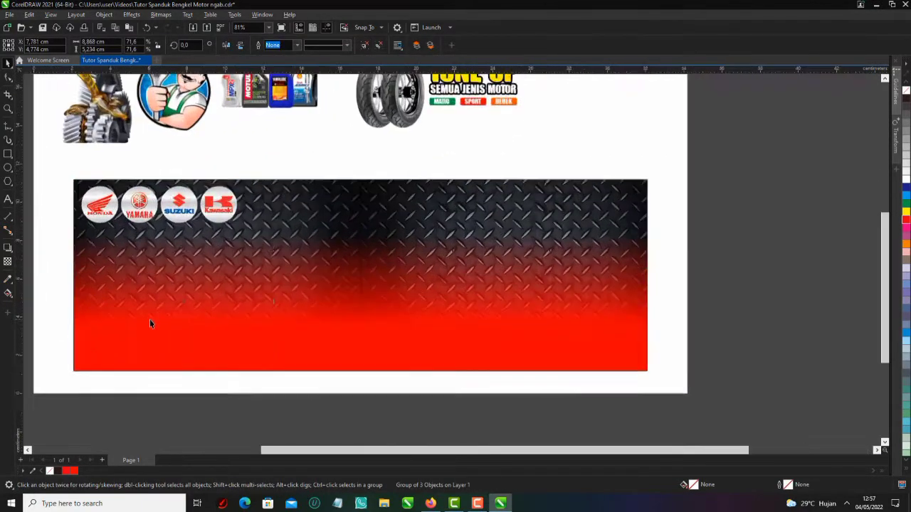
key(ctrl+v)
- Enlarge the motorcycle group slightly and fine-tune its position in the banner's lower-left area
drag(271, 250, 300, 232)
scroll(298, 233, down, 4)
scroll(173, 261, up, 6)
drag(333, 327, 321, 338)
scroll(320, 338, down, 5)
click(182, 311)
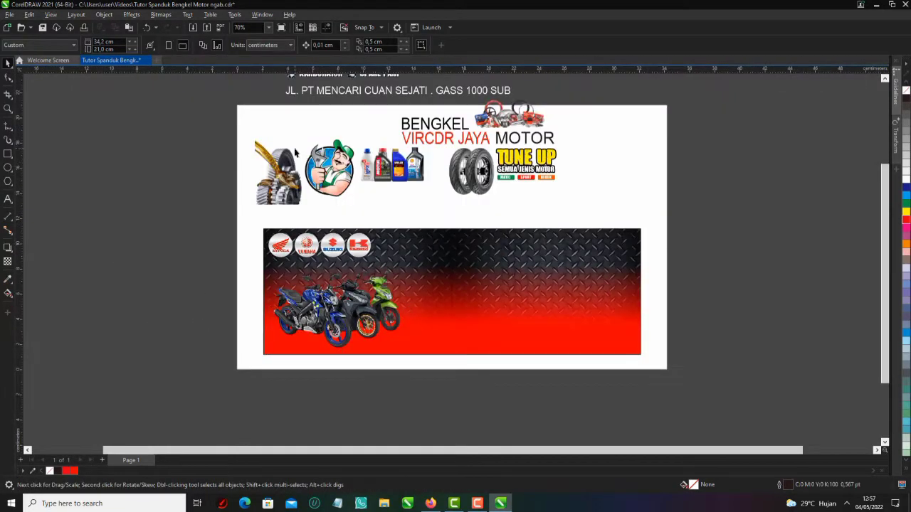
- Move the oil-and-gears image to the banner's lower-left corner and PowerClip it inside the banner
drag(280, 194, 256, 353)
scroll(265, 350, up, 2)
right_click(235, 325)
click(291, 183)
click(298, 241)
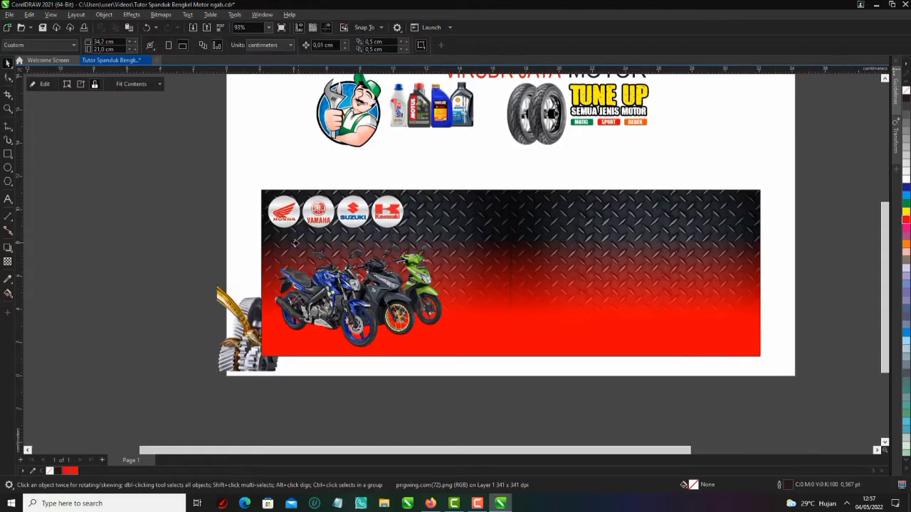
- Edit the banner's PowerClip contents and enlarge and reposition the gears image in the lower-left corner
right_click(299, 241)
click(324, 214)
click(229, 342)
drag(229, 342, 272, 327)
drag(331, 266, 367, 217)
scroll(292, 269, up, 1)
drag(312, 288, 307, 289)
drag(311, 291, 317, 303)
- Apply a uniform transparency of 50 to the gears image and finish editing the PowerClip
click(8, 261)
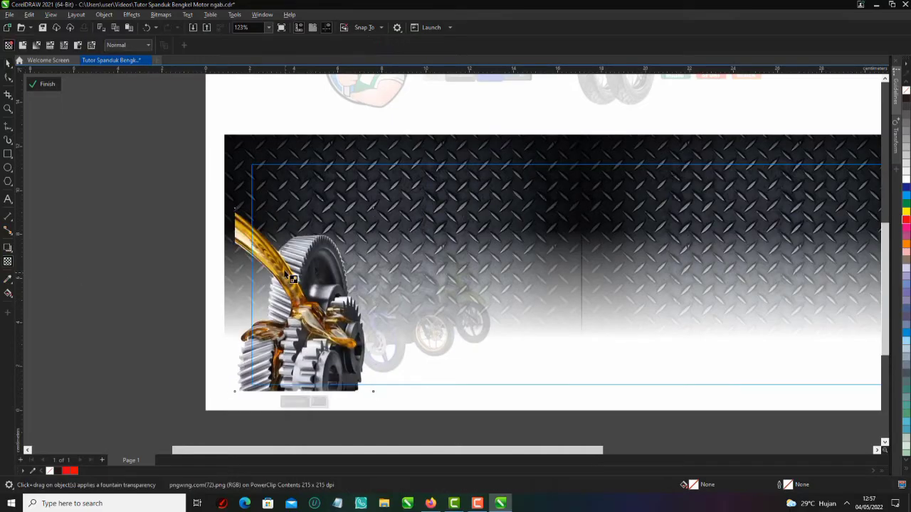
drag(299, 348, 374, 240)
click(23, 48)
click(44, 84)
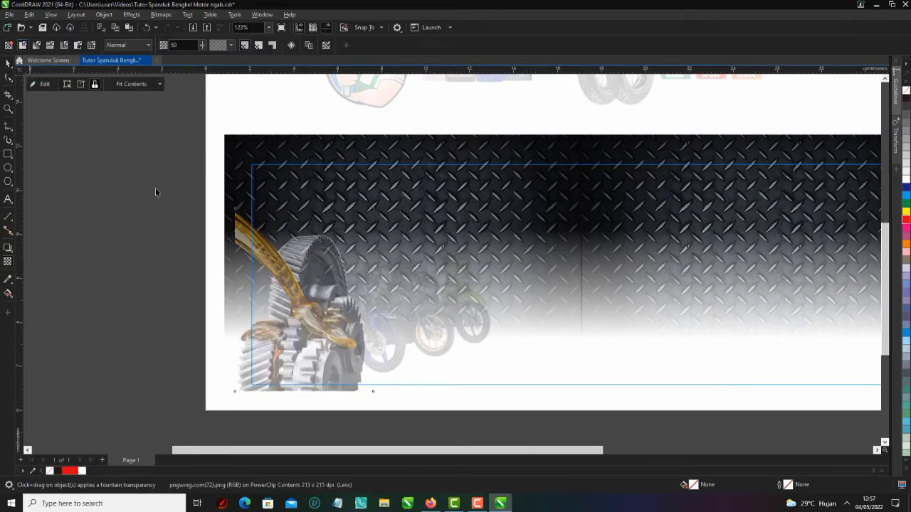
key(space)
- Move the motorcycle group slightly down and left over the faded gears
scroll(89, 250, down, 2)
scroll(311, 289, up, 3)
click(319, 283)
scroll(330, 270, up, 1)
drag(327, 272, 311, 287)
- Add a drop shadow to the motorcycle group, choose a perspective preset, and adjust the shadow's direction and length
click(8, 248)
click(13, 253)
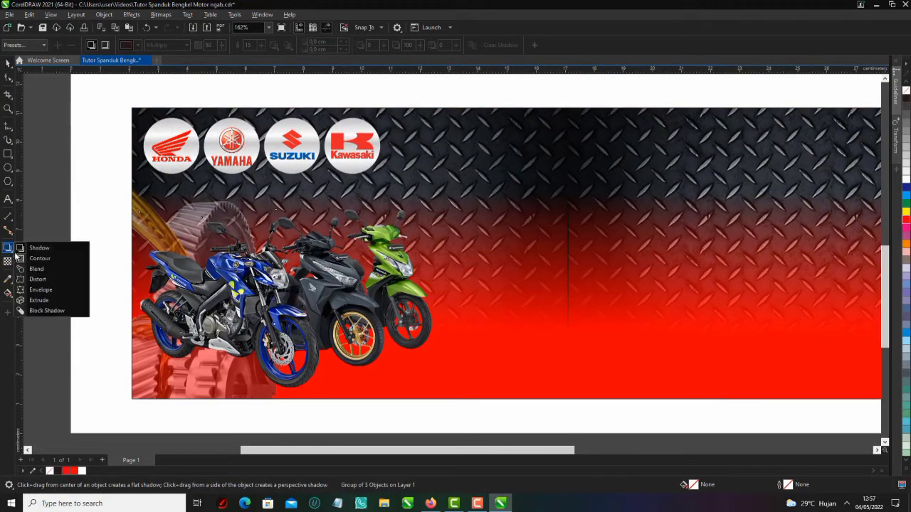
click(39, 248)
drag(291, 210, 291, 394)
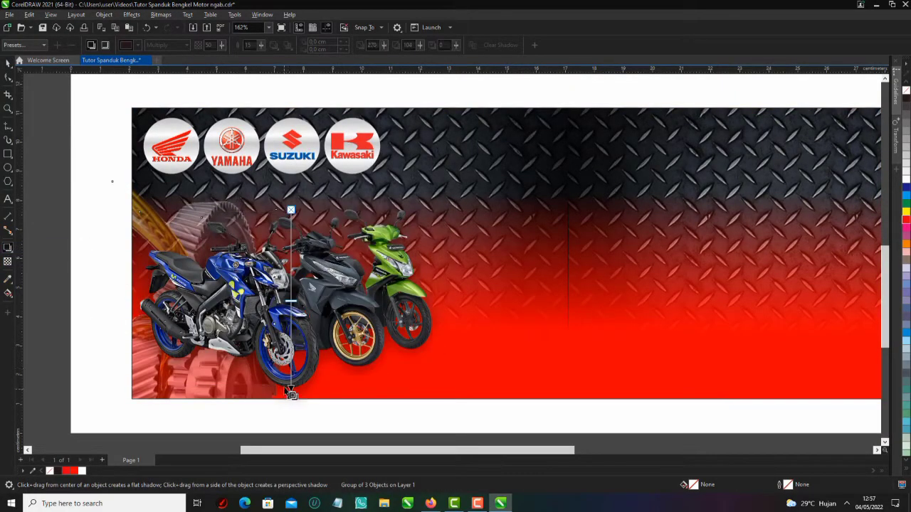
click(35, 47)
click(39, 118)
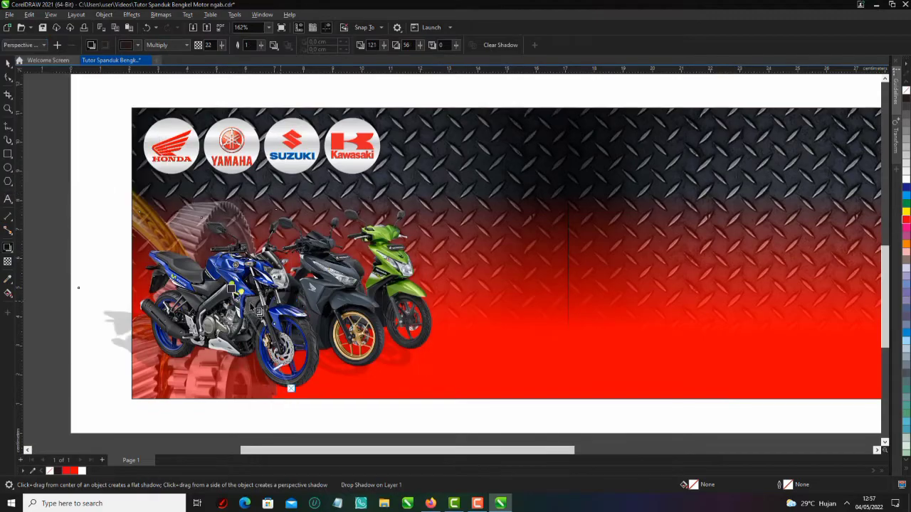
drag(231, 288, 255, 268)
scroll(237, 357, up, 1)
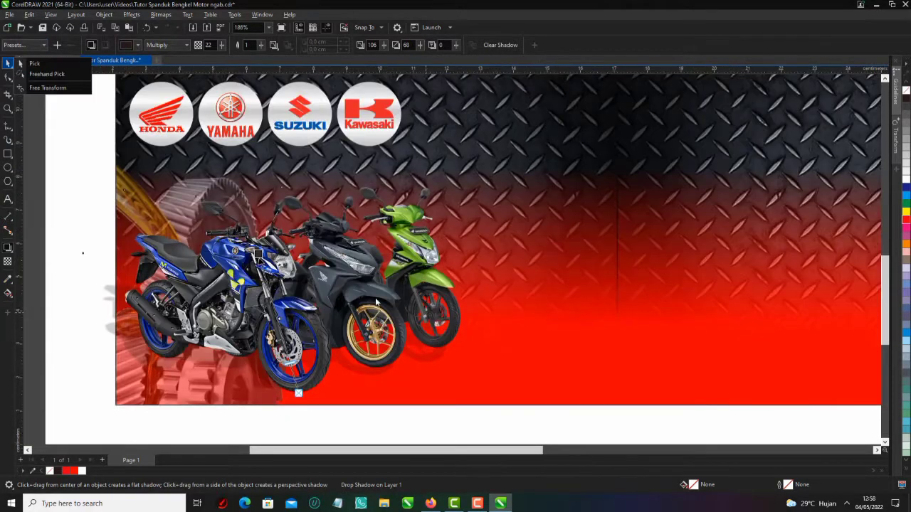
- Move the motorcycle group with its shadow slightly up and right on the banner and enlarge it a little
drag(362, 293, 376, 290)
key(ctrl+z)
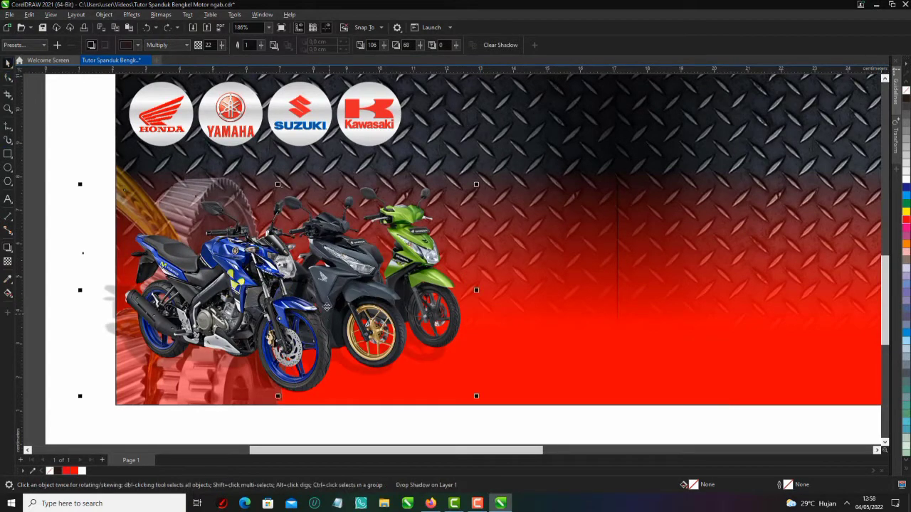
drag(326, 307, 334, 301)
drag(484, 177, 499, 169)
drag(339, 277, 337, 286)
- Place the motorcycle group with its shadow inside the banner frame using PowerClip
right_click(336, 286)
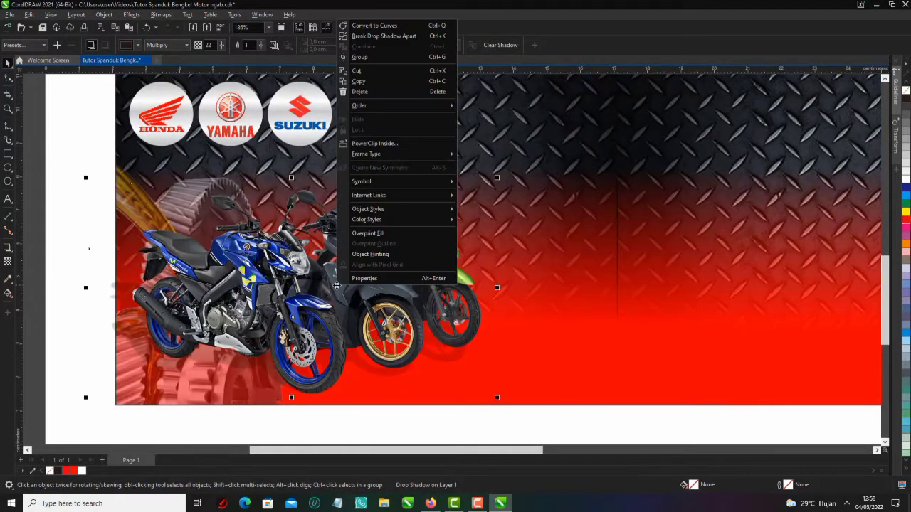
click(396, 147)
click(520, 212)
right_click(392, 204)
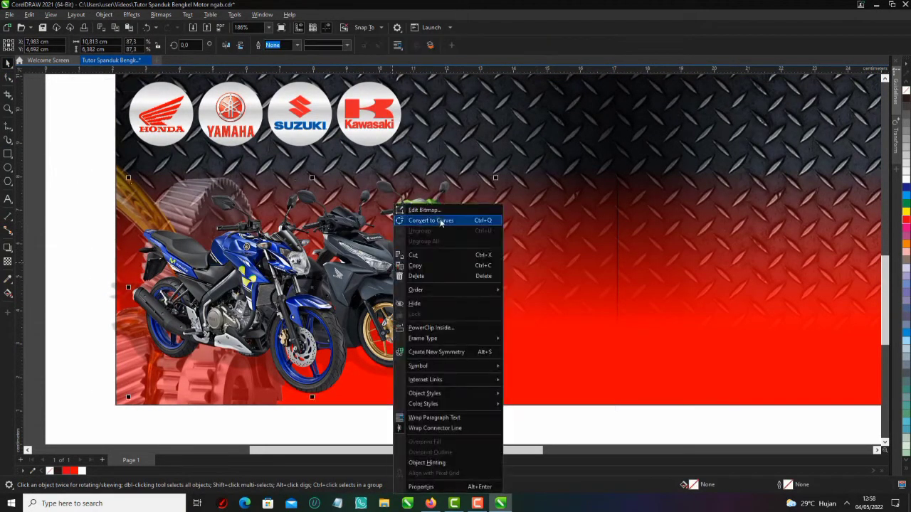
click(443, 219)
right_click(332, 205)
click(381, 330)
click(249, 283)
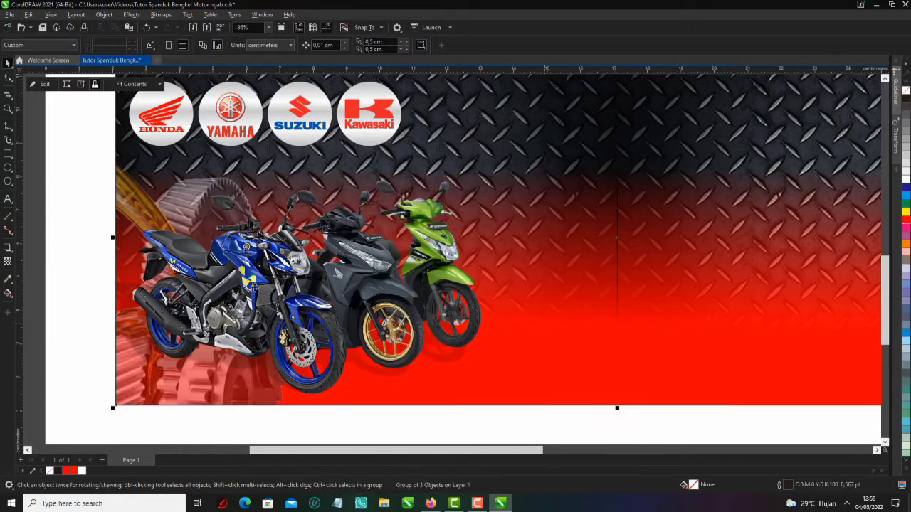
- Draw a rectangle about 22.1 cm by 3.9 cm overlapping the banner's lower-right edge
scroll(223, 274, down, 8)
click(463, 333)
scroll(458, 328, down, 2)
scroll(459, 298, up, 1)
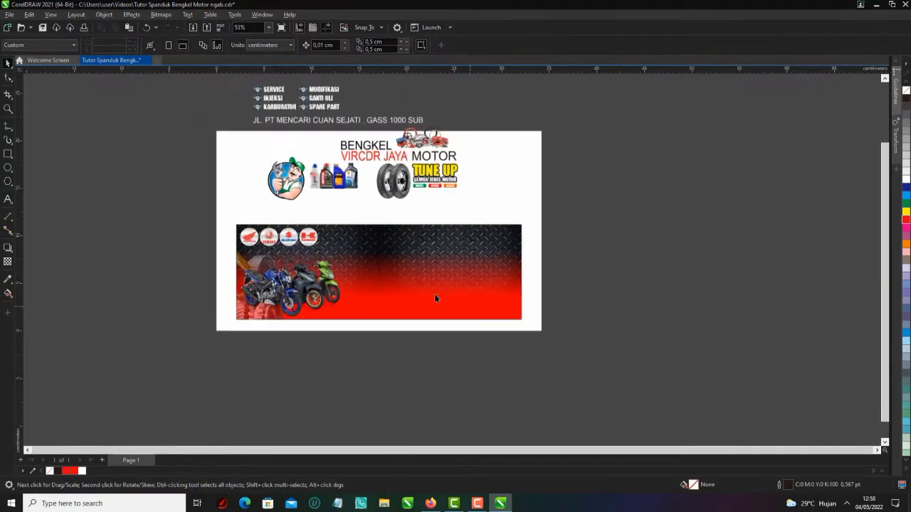
key(F6)
scroll(459, 298, up, 3)
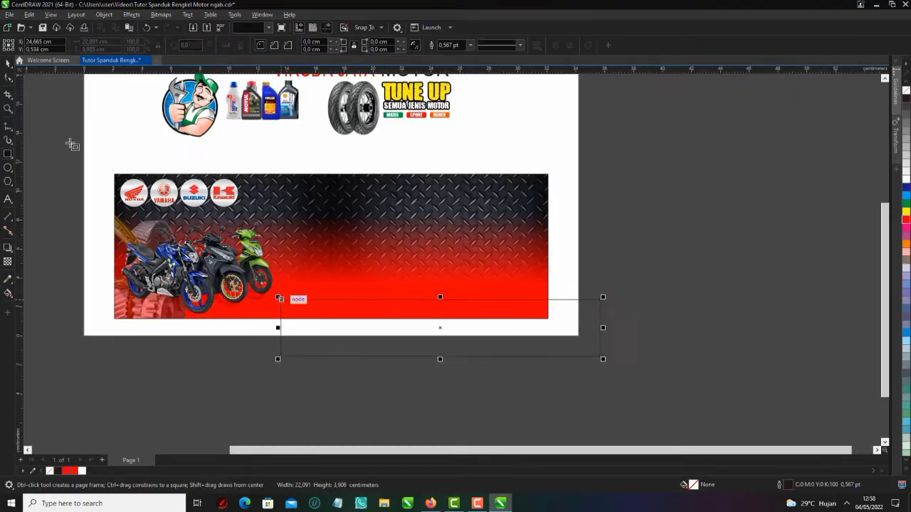
- Move the new rectangle off the banner to the blank area left of the page
click(9, 64)
scroll(431, 335, up, 2)
click(480, 262)
shift+click(477, 288)
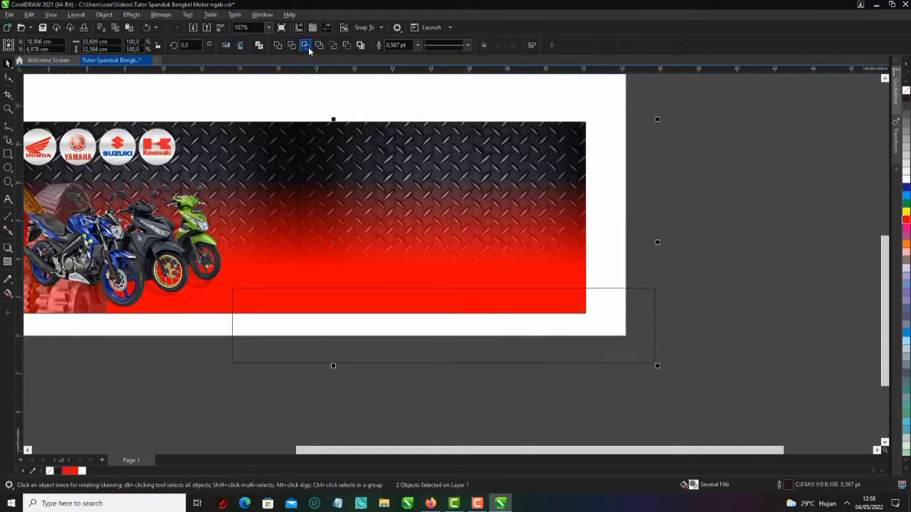
click(665, 324)
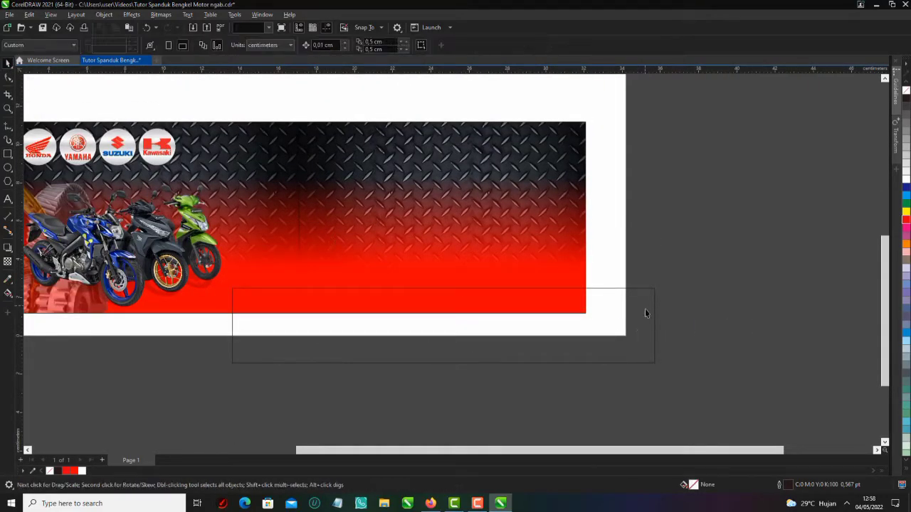
drag(644, 308, 670, 375)
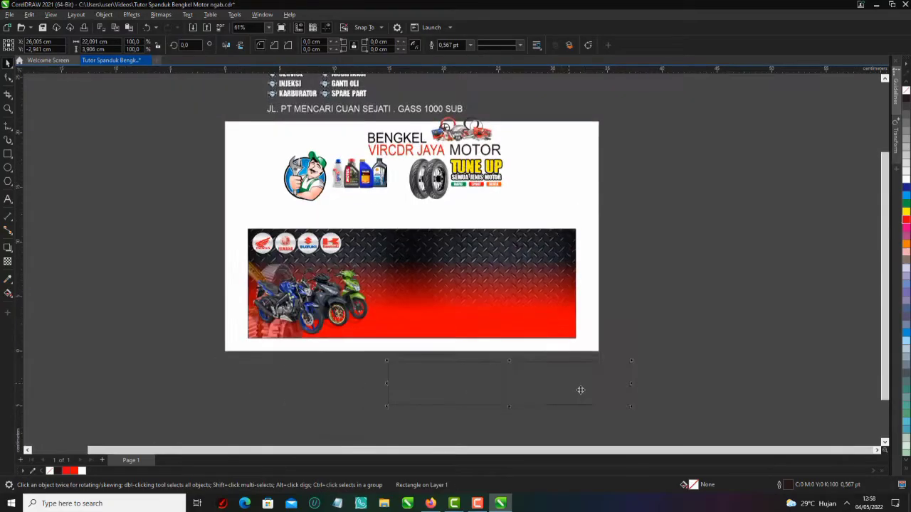
drag(579, 386, 362, 350)
- Place the BENGKEL and VIRCDR JAYA texts beside the Kawasaki badge and enlarge them to about 11.5 cm wide
scroll(219, 178, up, 2)
scroll(385, 321, down, 1)
scroll(404, 316, up, 1)
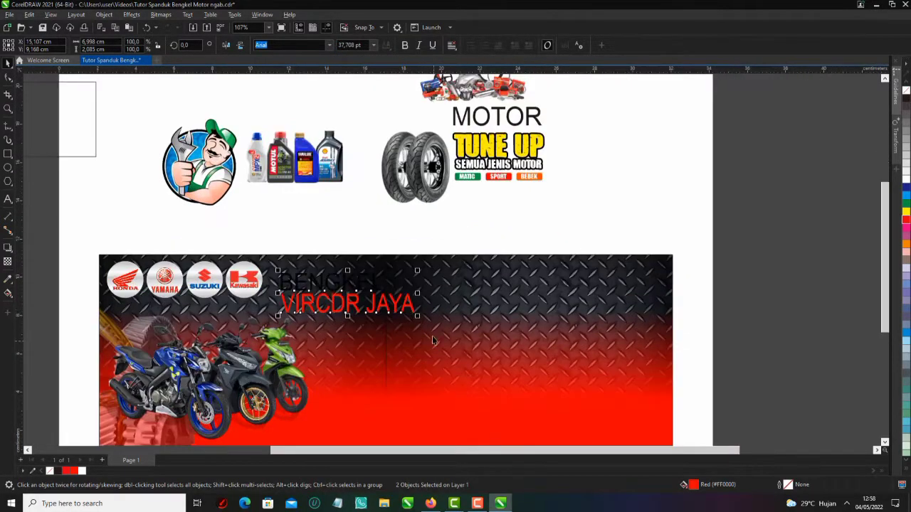
scroll(432, 339, up, 1)
drag(412, 309, 531, 347)
scroll(318, 267, up, 1)
drag(325, 291, 336, 276)
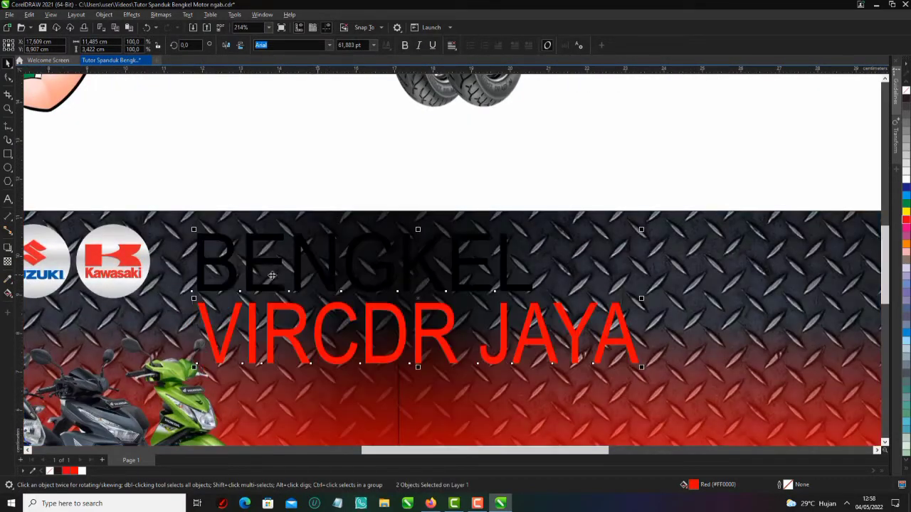
- Set the font of the BENGKEL and VIRCDR JAYA texts to Longhaul
click(329, 45)
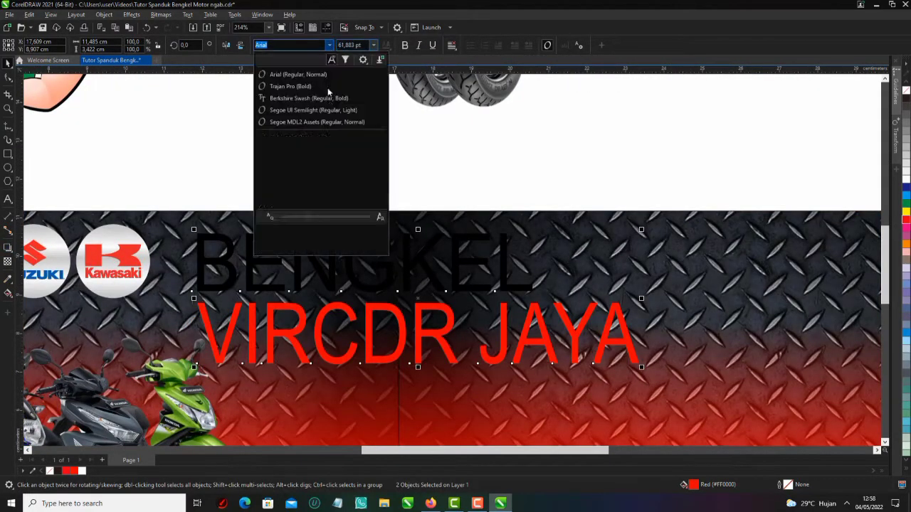
scroll(338, 135, down, 1)
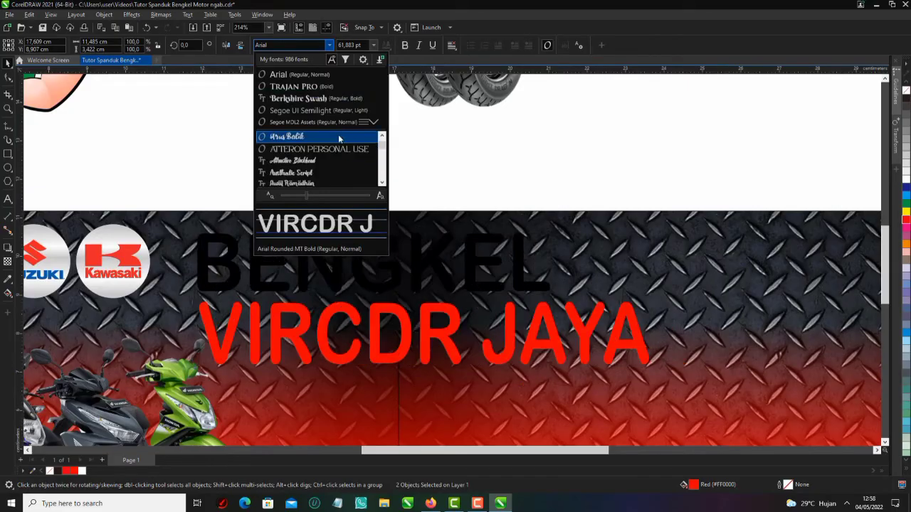
scroll(336, 166, up, 2)
scroll(337, 160, down, 1)
scroll(337, 160, up, 1)
scroll(333, 156, down, 3)
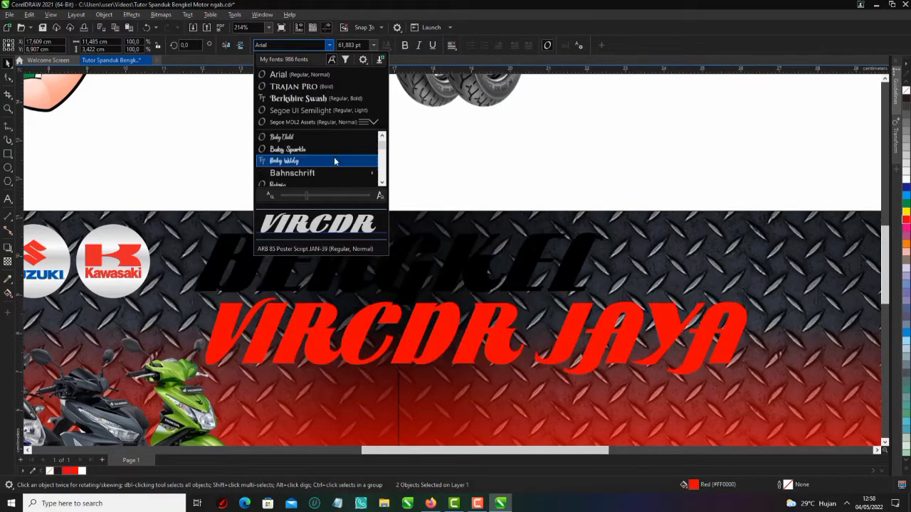
scroll(332, 162, down, 3)
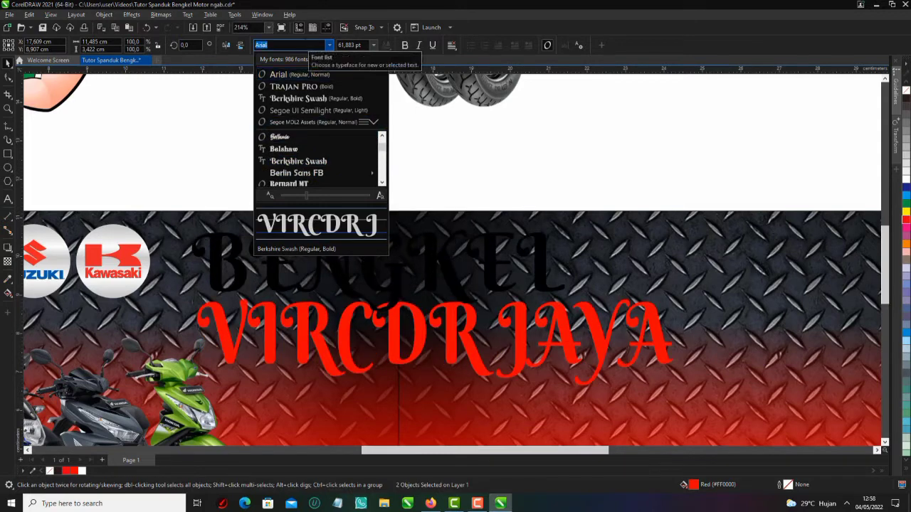
text(o)
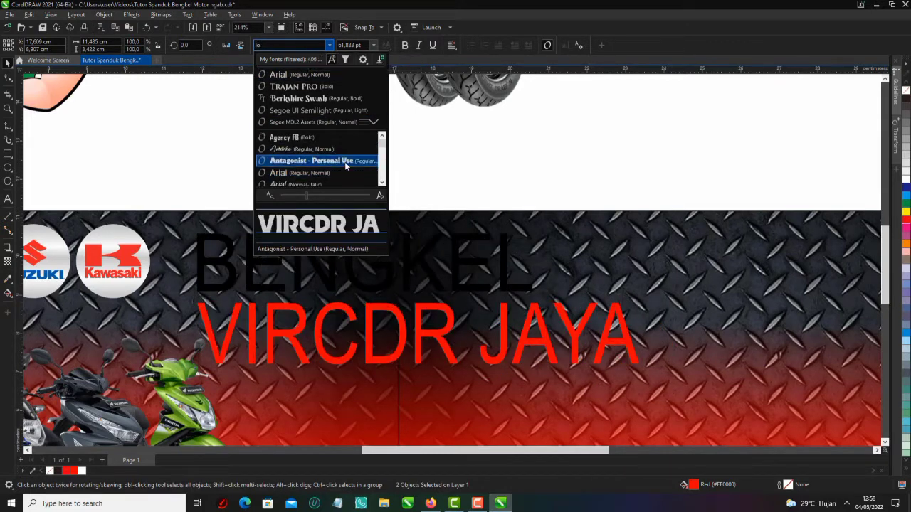
click(299, 45)
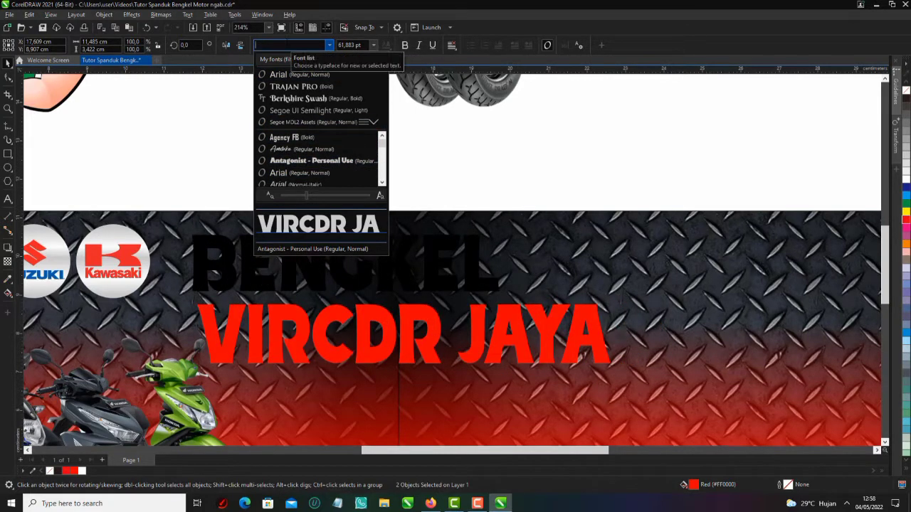
text(la)
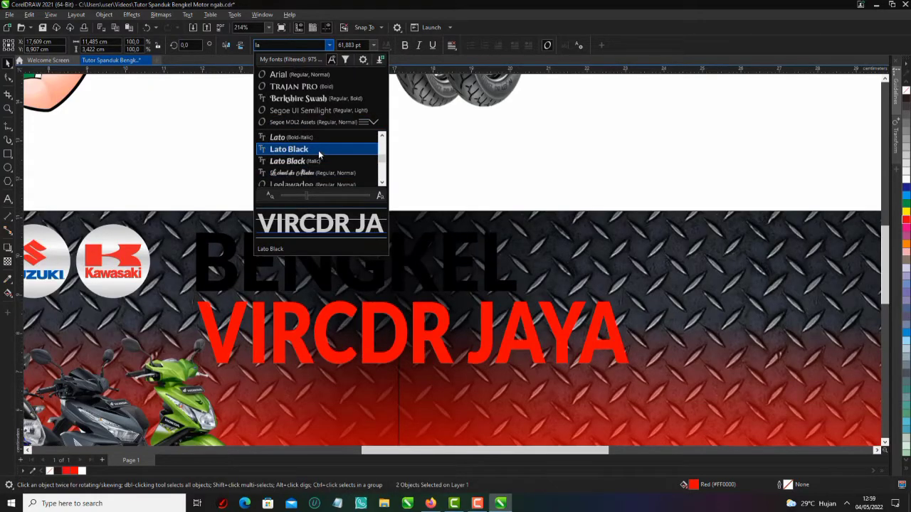
scroll(325, 159, down, 3)
scroll(324, 163, down, 1)
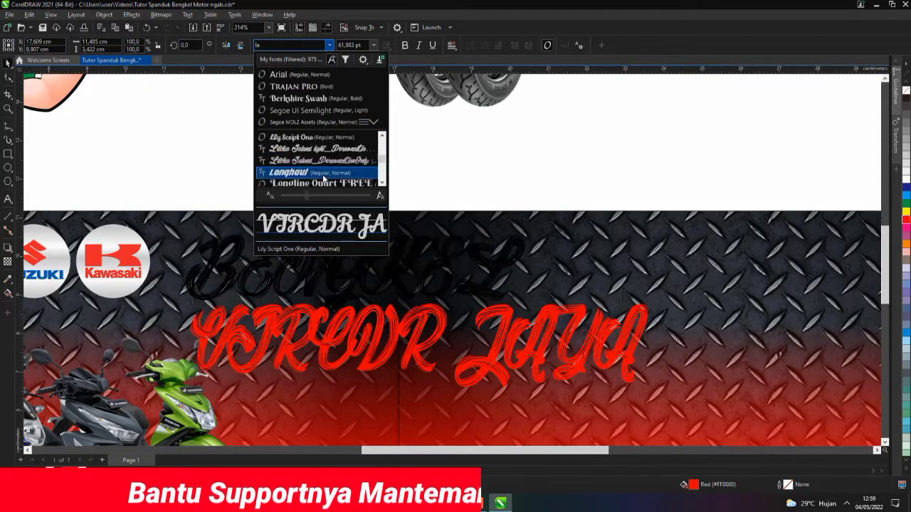
click(325, 175)
scroll(319, 234, down, 1)
click(440, 192)
- Offset VIRCDR JAYA to the right beneath BENGKEL, group both texts and place the group on the banner beside the badges
click(313, 296)
scroll(313, 294, up, 2)
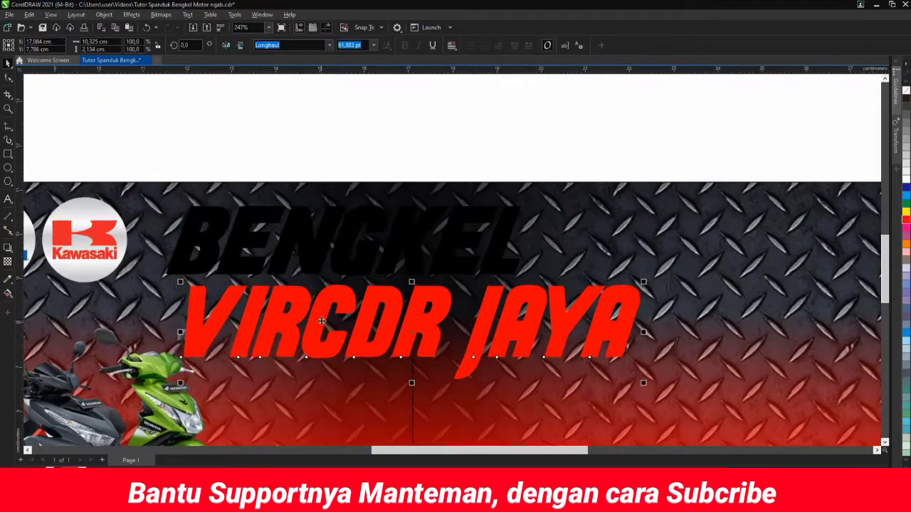
drag(310, 311, 804, 285)
scroll(375, 311, down, 3)
scroll(721, 287, up, 2)
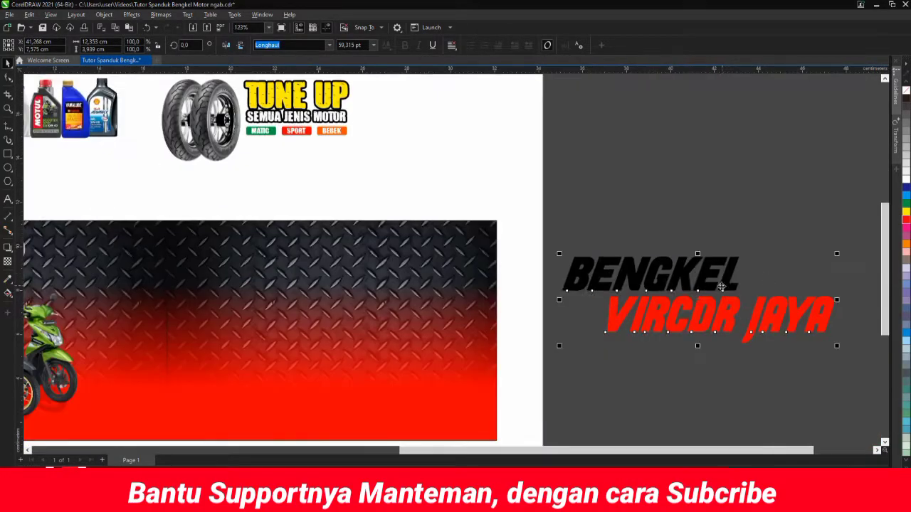
scroll(721, 286, down, 2)
drag(721, 287, 262, 282)
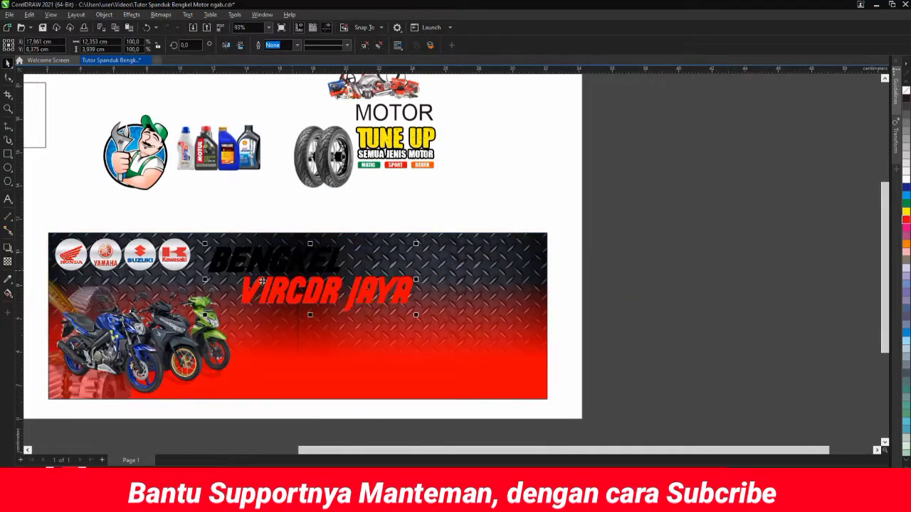
- Add a one-step white outside contour of 0.142 cm with rounded corners to the BENGKEL VIRCDR JAYA title
click(11, 252)
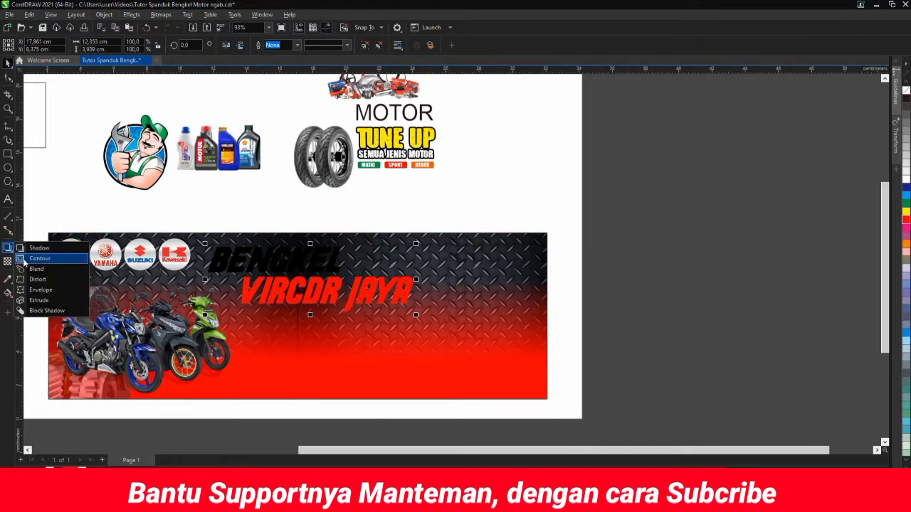
click(32, 258)
scroll(208, 258, up, 3)
drag(219, 245, 209, 235)
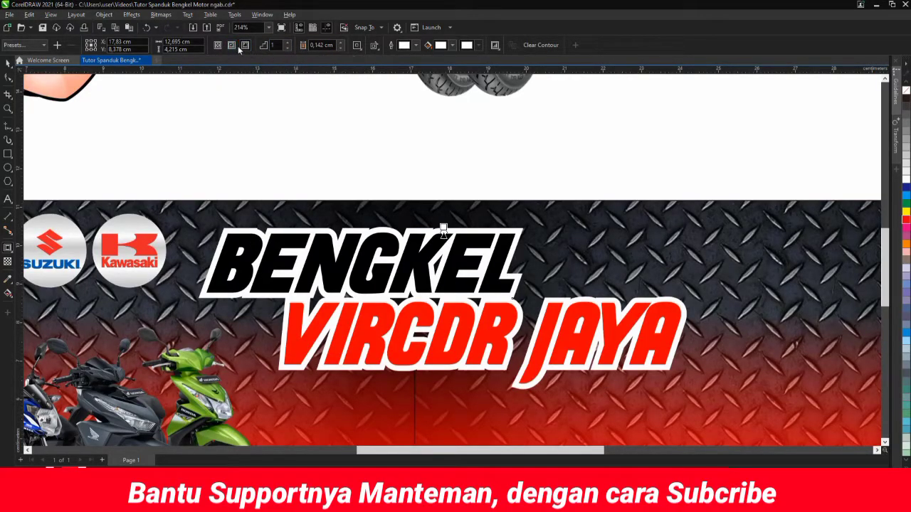
click(375, 44)
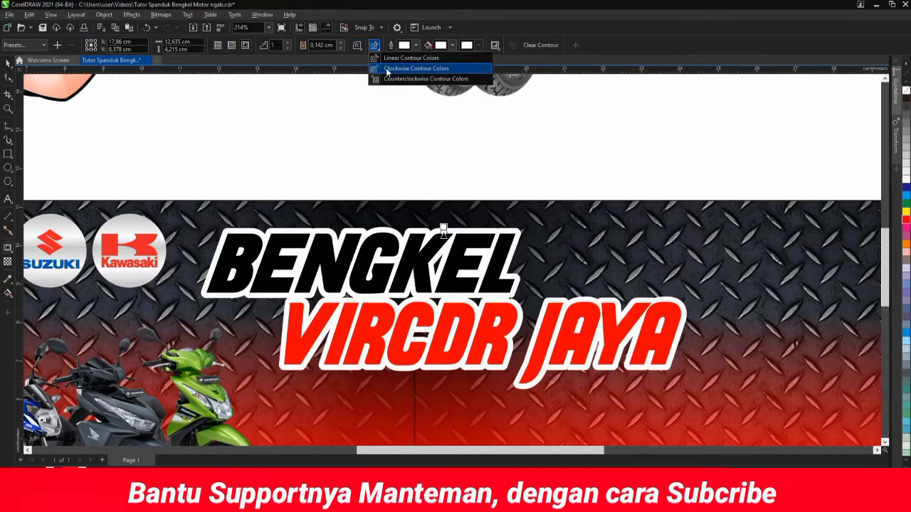
click(379, 100)
click(8, 64)
- Move the contoured title slightly left towards the brand badges and enlarge it a little
scroll(425, 207, down, 1)
drag(425, 246, 417, 247)
drag(582, 335, 610, 336)
scroll(491, 270, down, 5)
click(505, 207)
- Move the MOTOR text onto the banner to the right of BENGKEL and fill it white
scroll(504, 207, up, 3)
scroll(380, 213, down, 5)
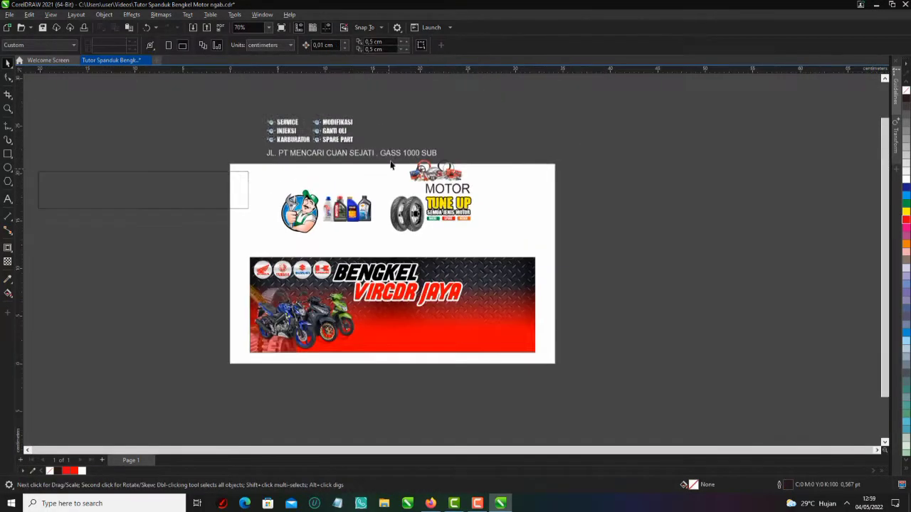
scroll(358, 164, up, 3)
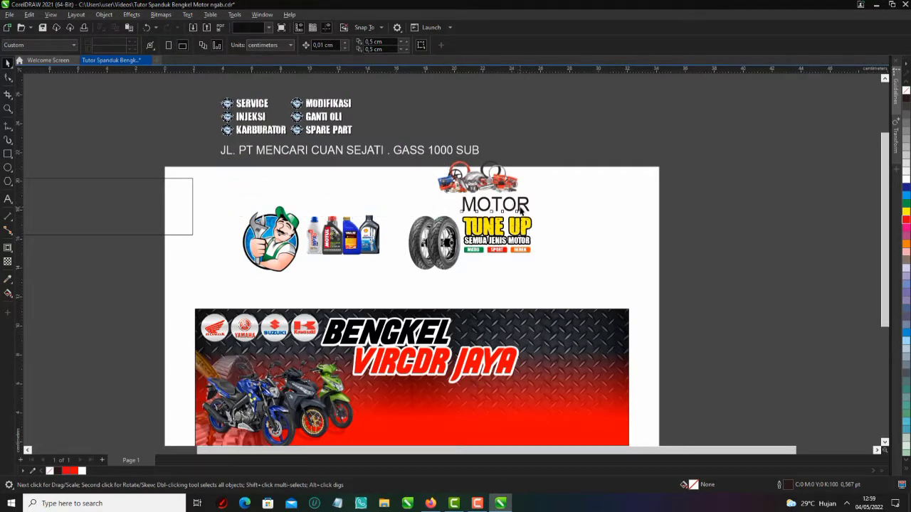
drag(520, 208, 512, 339)
scroll(530, 377, up, 2)
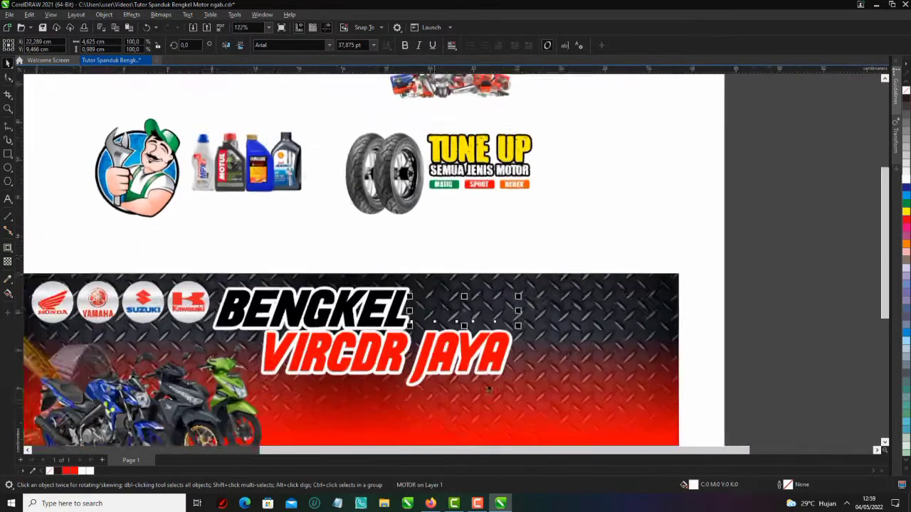
scroll(509, 366, up, 2)
scroll(384, 280, up, 2)
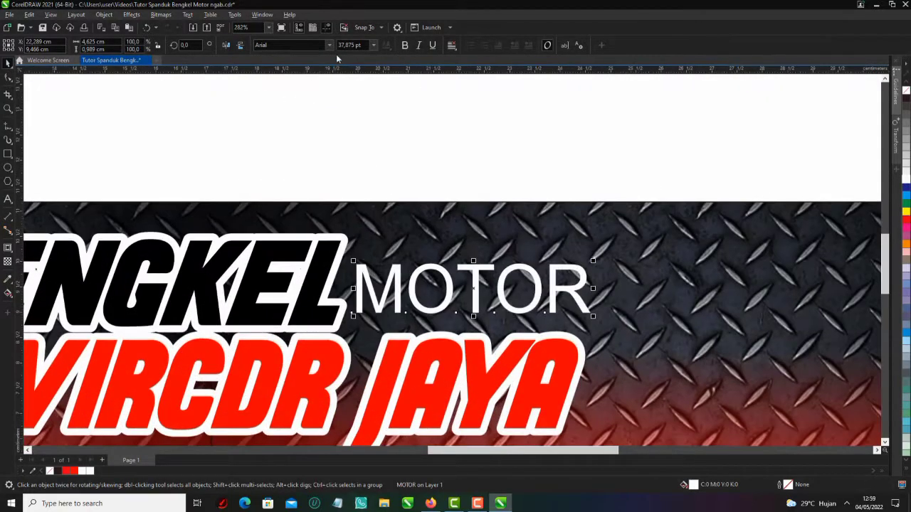
- Set the MOTOR text's font to Longhaul and keep it centred above JAYA
click(330, 45)
click(319, 75)
drag(432, 286, 455, 290)
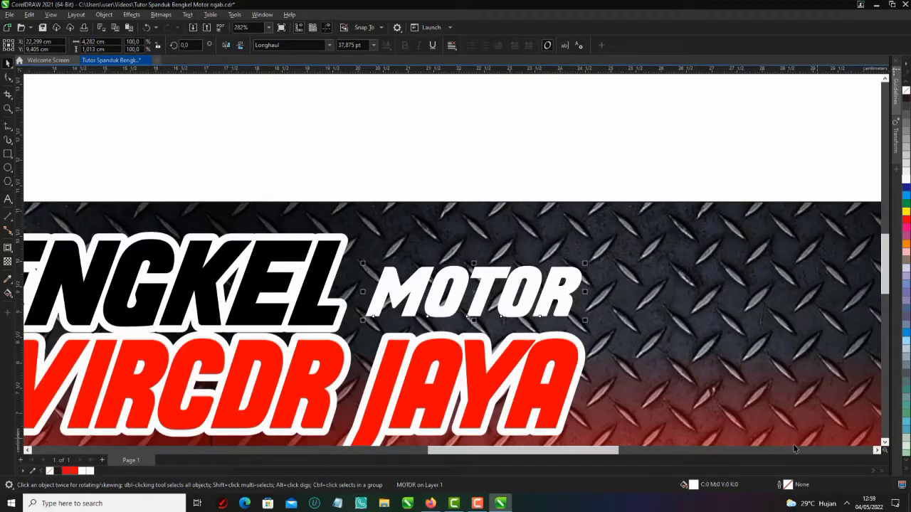
- Give the MOTOR text a 3 pt outline behind its fill, coloured black from the RGB palette
double_click(781, 486)
click(443, 215)
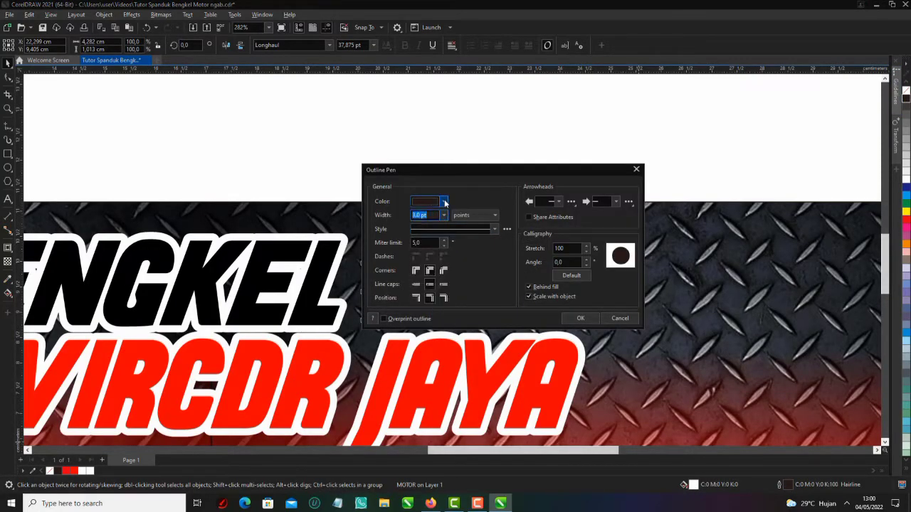
click(443, 202)
click(464, 234)
click(459, 334)
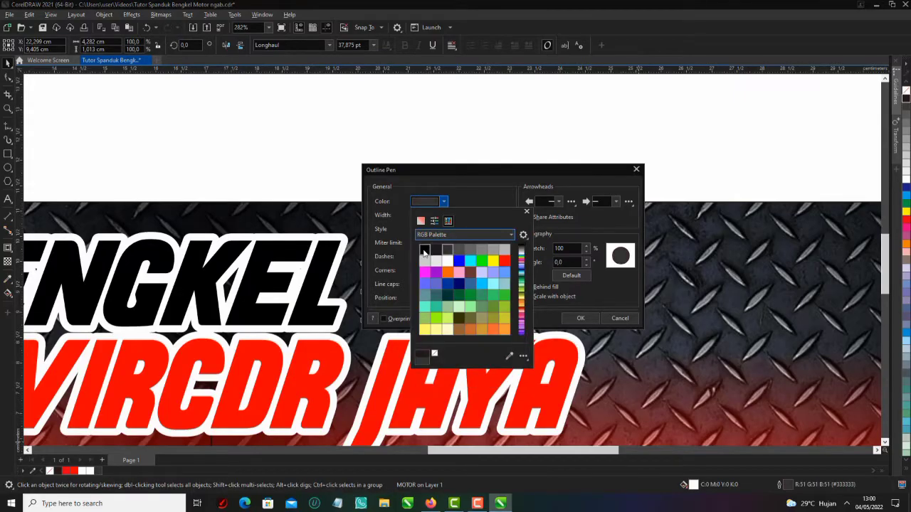
click(395, 306)
click(567, 320)
- Set the MOTOR text's outline width to 4 pt
scroll(463, 231, down, 3)
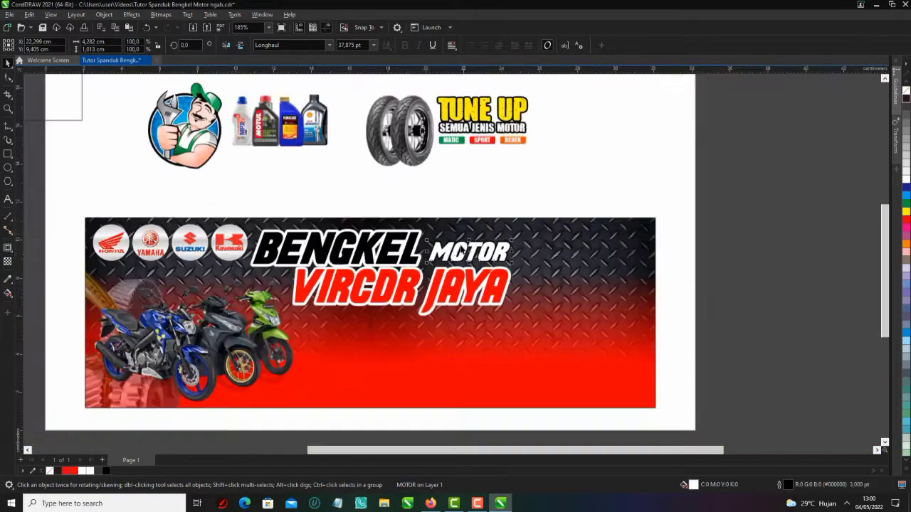
scroll(458, 253, up, 2)
double_click(780, 484)
click(443, 215)
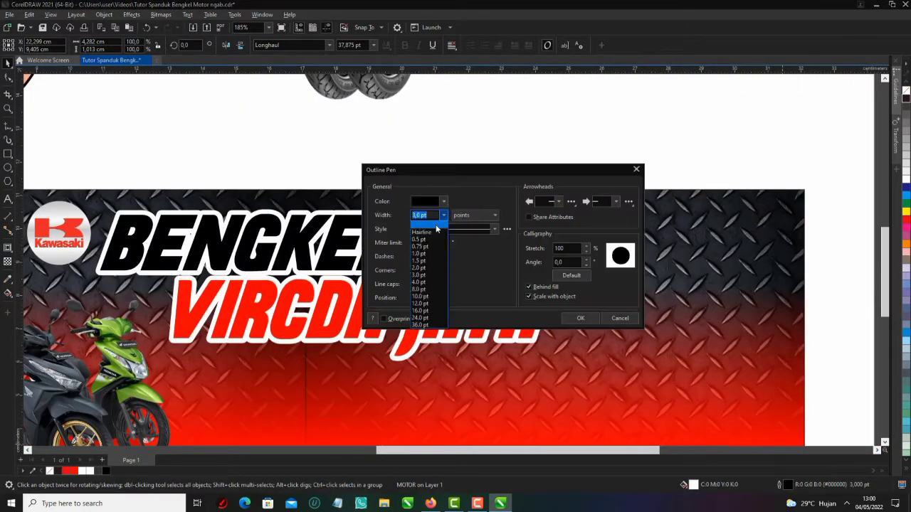
click(419, 283)
click(580, 318)
scroll(580, 260, up, 2)
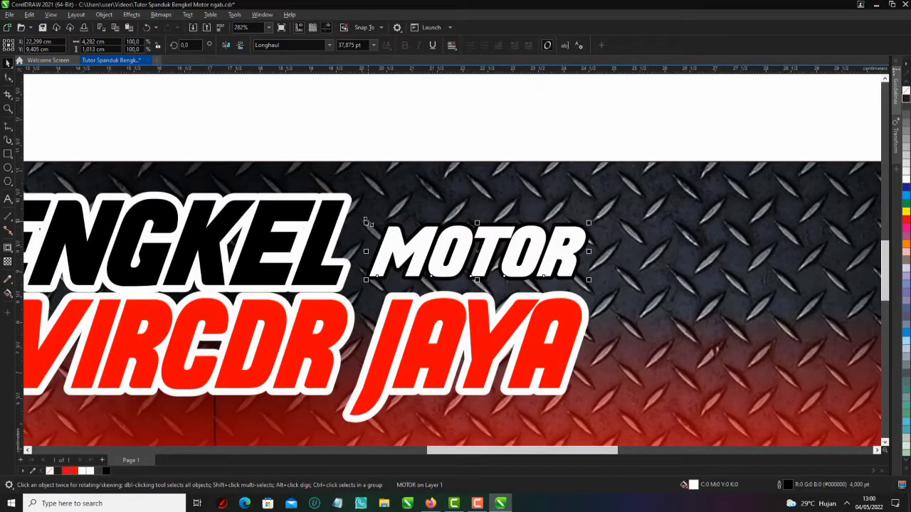
- Enlarge the MOTOR text slightly and group it with the BENGKEL and VIRCDR JAYA title texts
drag(578, 260, 591, 261)
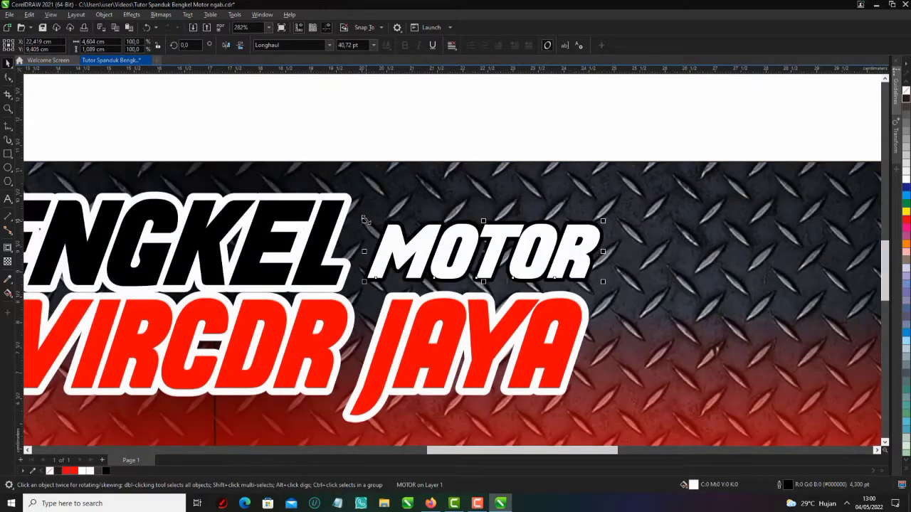
drag(364, 220, 357, 219)
scroll(391, 220, down, 5)
scroll(275, 177, up, 1)
drag(275, 177, 527, 301)
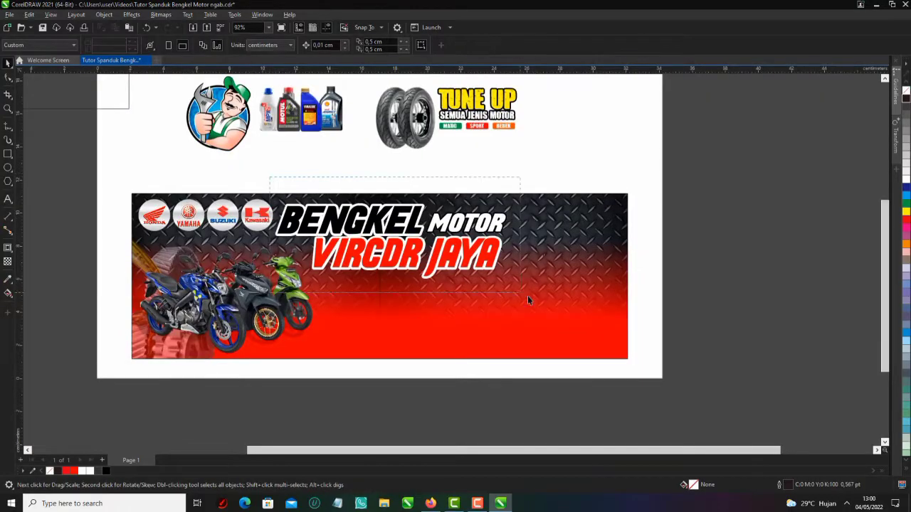
key(ctrl+g)
- Fit an unfilled rectangle about 19.35 × 1.36 cm along the banner's bottom edge, ending at its right corner
scroll(396, 244, up, 3)
scroll(370, 254, down, 5)
click(349, 188)
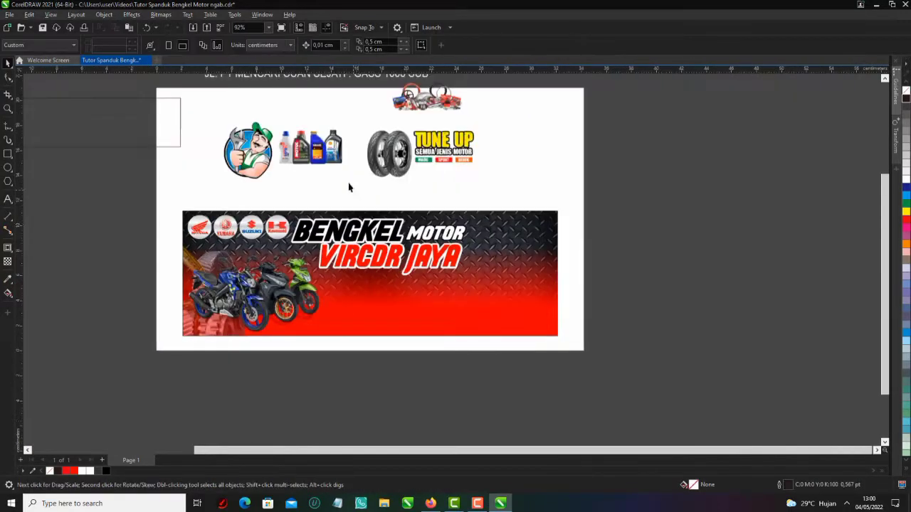
scroll(349, 187, up, 1)
scroll(309, 211, down, 2)
drag(106, 151, 515, 304)
scroll(324, 303, up, 3)
scroll(315, 340, up, 1)
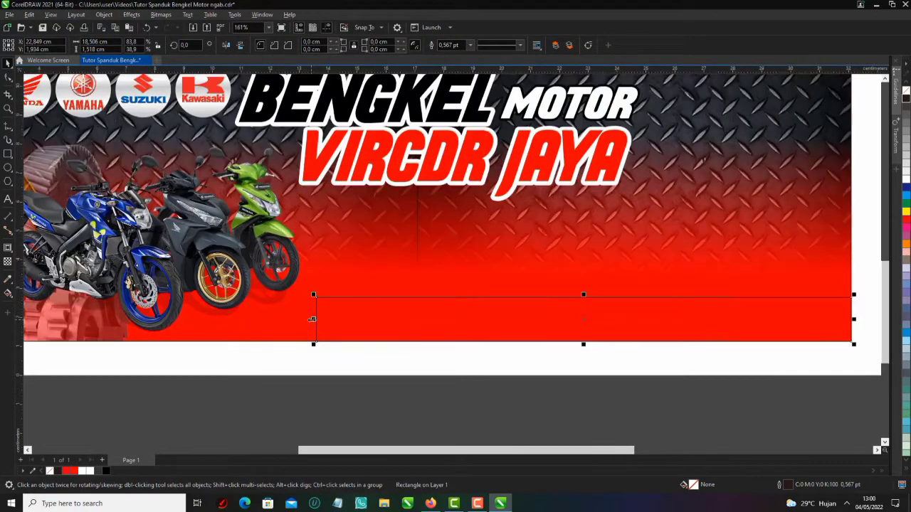
drag(314, 319, 289, 319)
drag(571, 296, 573, 300)
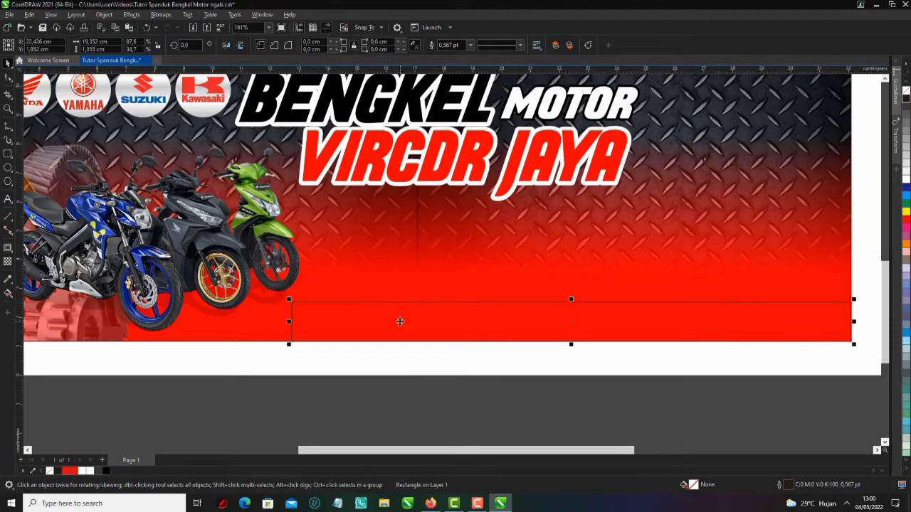
scroll(399, 321, down, 2)
scroll(405, 324, up, 1)
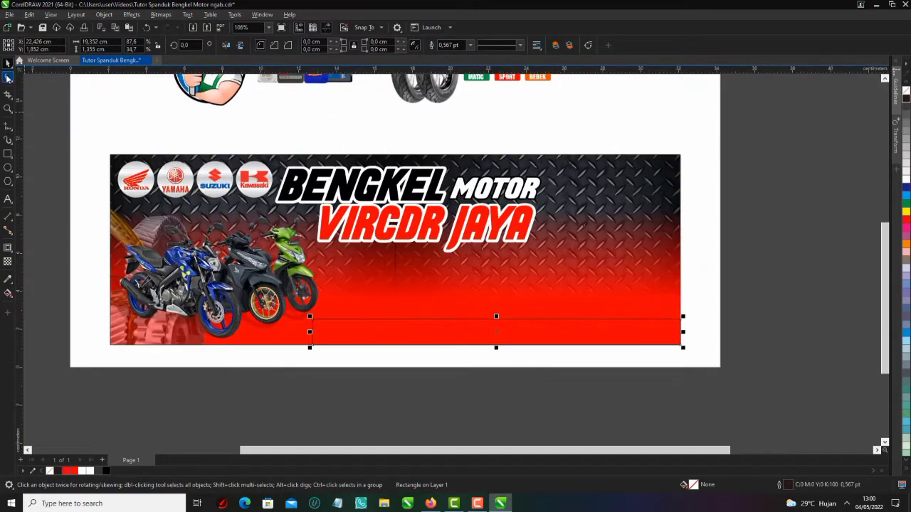
- Convert the bottom rectangle to curves, slant its left end inward at the top, and widen it leftward to about 20.08 cm
right_click(420, 332)
click(445, 64)
key(F10)
scroll(313, 329, up, 1)
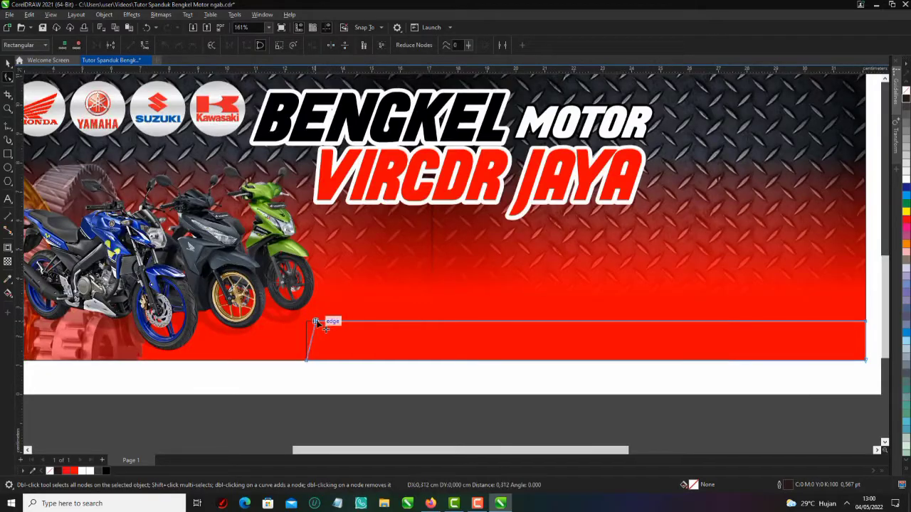
drag(315, 321, 329, 329)
click(8, 64)
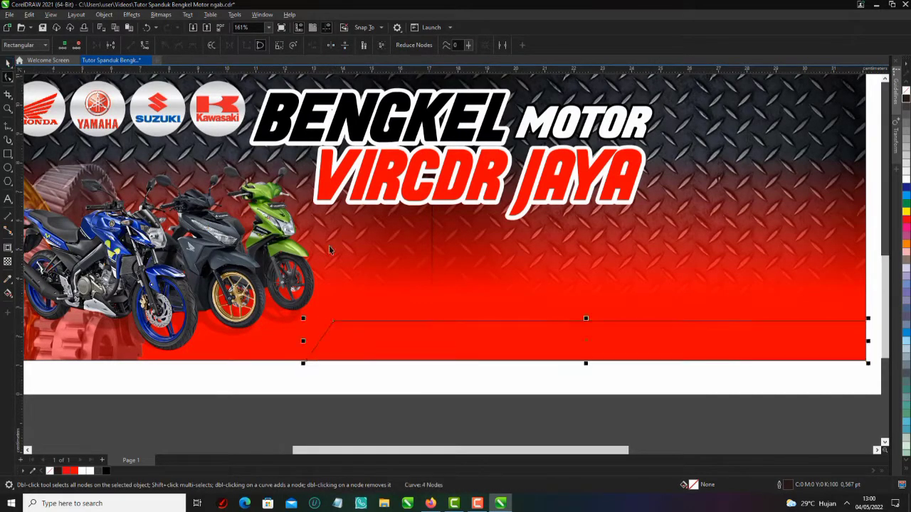
scroll(370, 305, down, 1)
drag(292, 332, 292, 332)
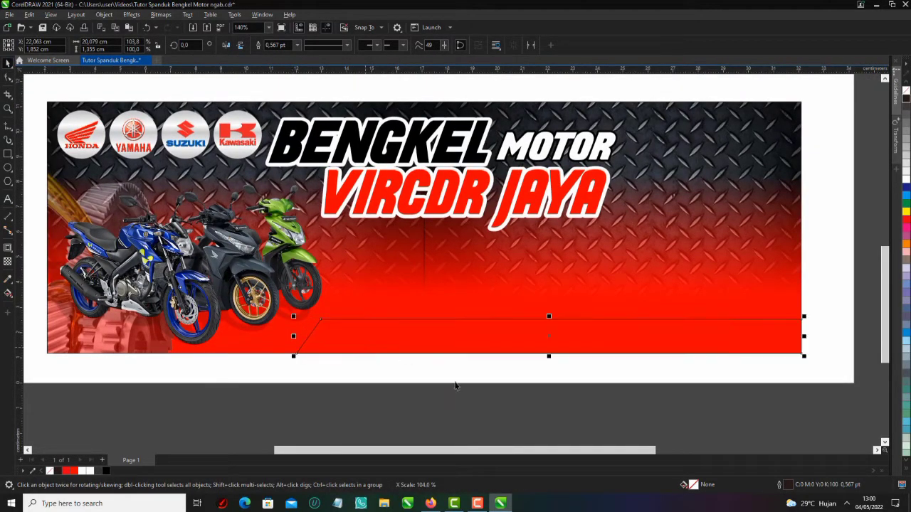
- Place the mechanic illustration on the banner to the right of the title and size it to about 4.55 × 5.03 cm
click(455, 384)
scroll(455, 385, down, 3)
scroll(454, 286, down, 2)
scroll(249, 175, up, 2)
drag(240, 168, 544, 299)
scroll(544, 299, up, 1)
scroll(540, 292, up, 3)
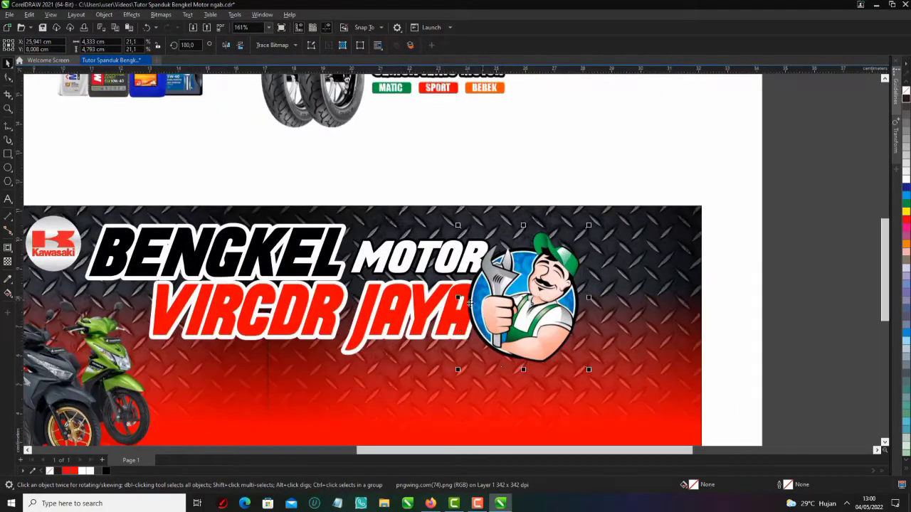
click(544, 299)
scroll(547, 297, up, 1)
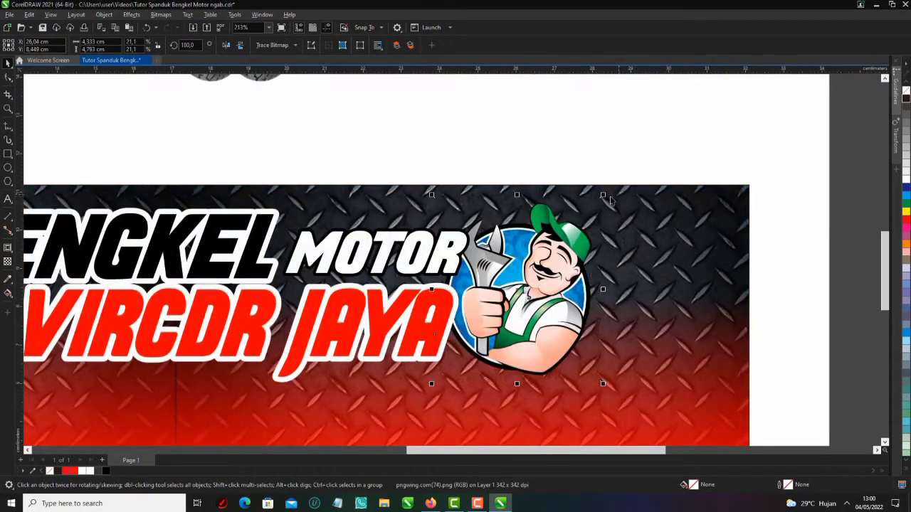
scroll(548, 292, down, 2)
scroll(569, 270, up, 1)
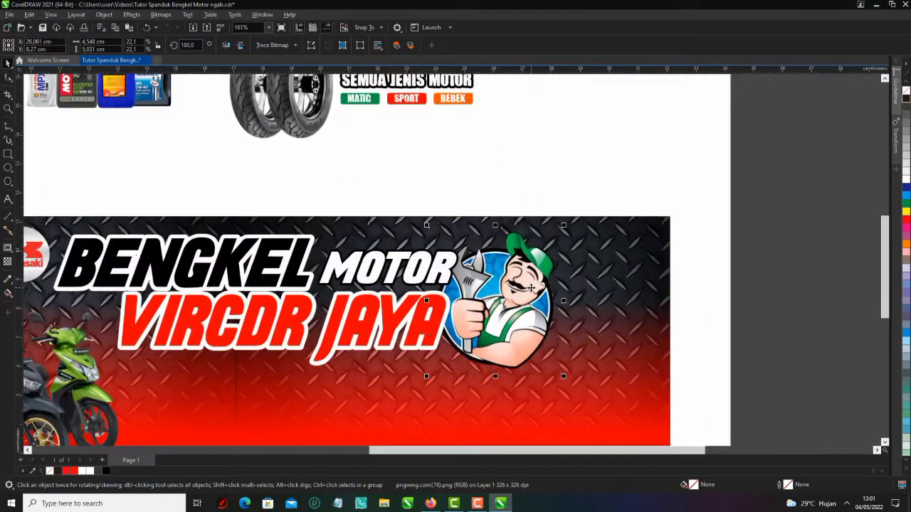
mouse_move(564, 220)
mouse_down()
mouse_move(578, 207)
mouse_move(565, 219)
mouse_up()
- Move the TUNE UP SEMUA JENIS MOTOR group into the banner's upper right corner beside the mechanic
click(485, 178)
scroll(481, 214, down, 2)
scroll(455, 112, up, 2)
drag(425, 142, 601, 327)
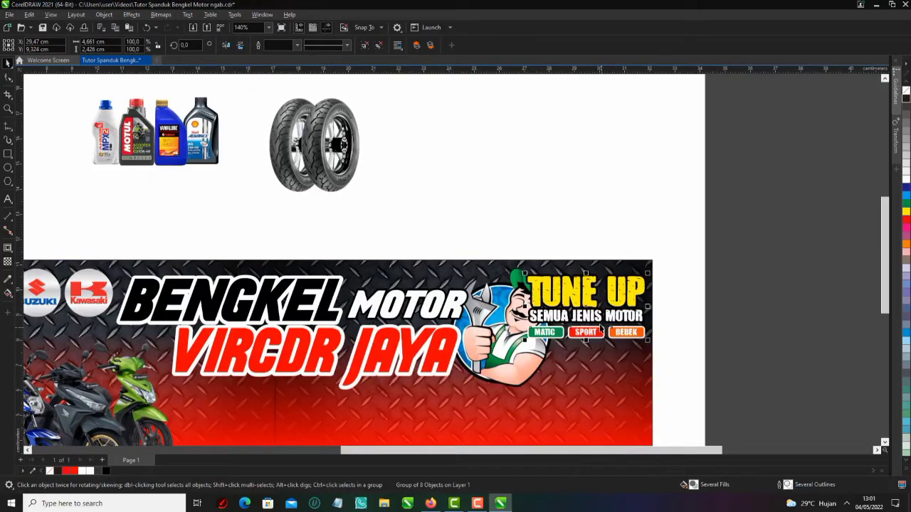
scroll(527, 247, down, 4)
- Try to narrow the title group horizontally to about 93% of its width
click(383, 282)
scroll(384, 282, up, 4)
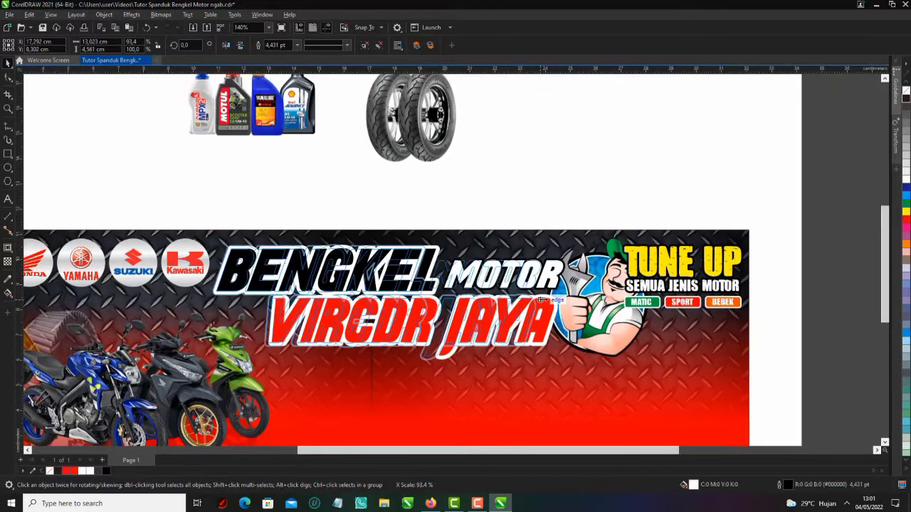
click(548, 301)
scroll(605, 304, up, 1)
scroll(398, 259, down, 3)
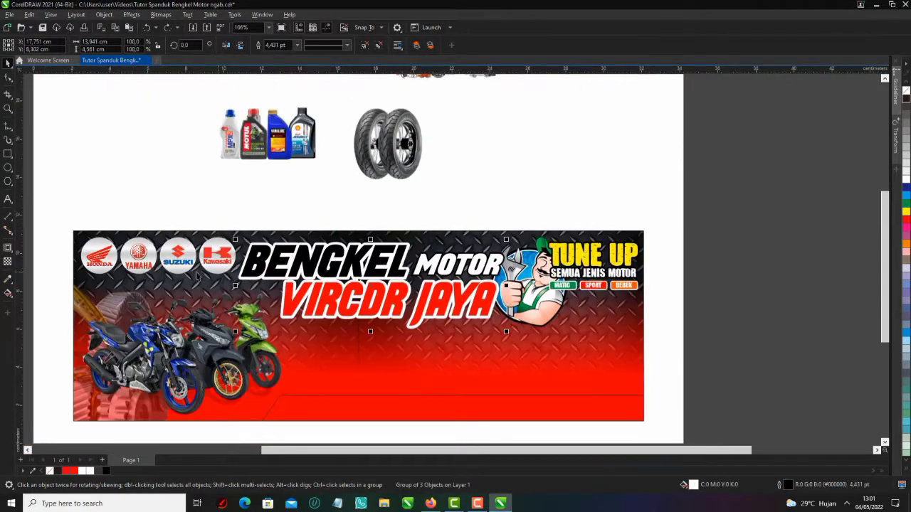
- Shrink the four brand badges to about 89% and shift the title group left toward them
drag(72, 229, 168, 229)
drag(366, 308, 363, 306)
scroll(330, 279, up, 3)
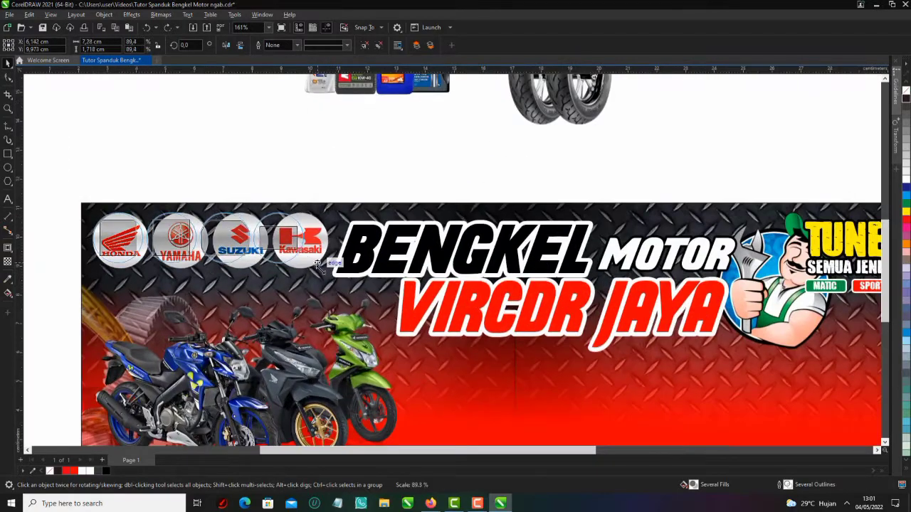
scroll(483, 248, up, 1)
drag(482, 248, 455, 248)
scroll(452, 249, down, 5)
scroll(614, 267, up, 5)
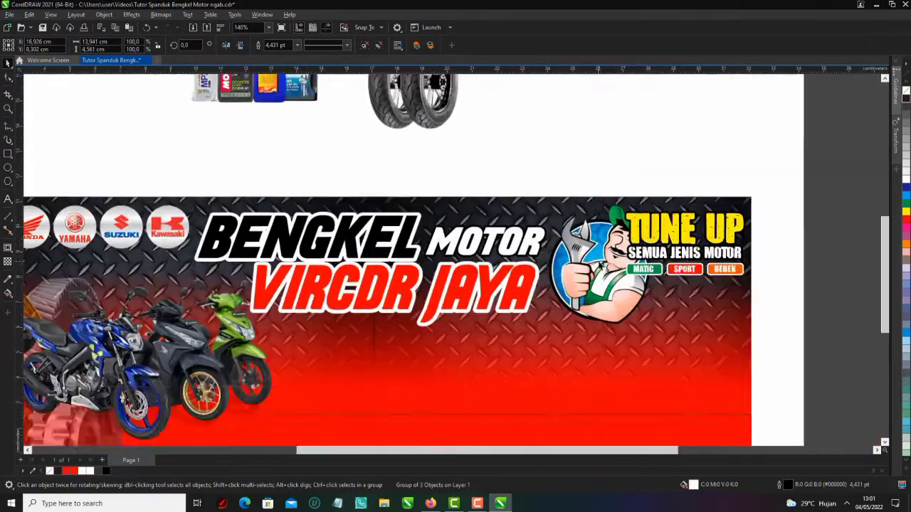
- Shift the mechanic left, closer to the title, and adjust the TUNE UP group's position beside him
drag(621, 269, 566, 257)
scroll(601, 266, down, 4)
scroll(609, 258, up, 3)
click(599, 249)
click(530, 223)
click(542, 231)
scroll(575, 244, up, 3)
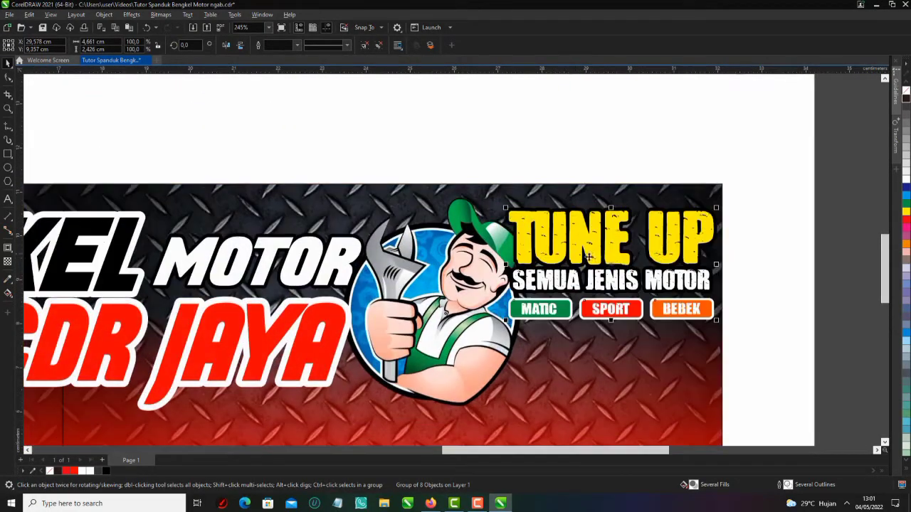
- Place the spare parts picture below the TUNE UP group and shrink it to about 5.03 × 2.36 cm
scroll(569, 267, down, 3)
click(453, 101)
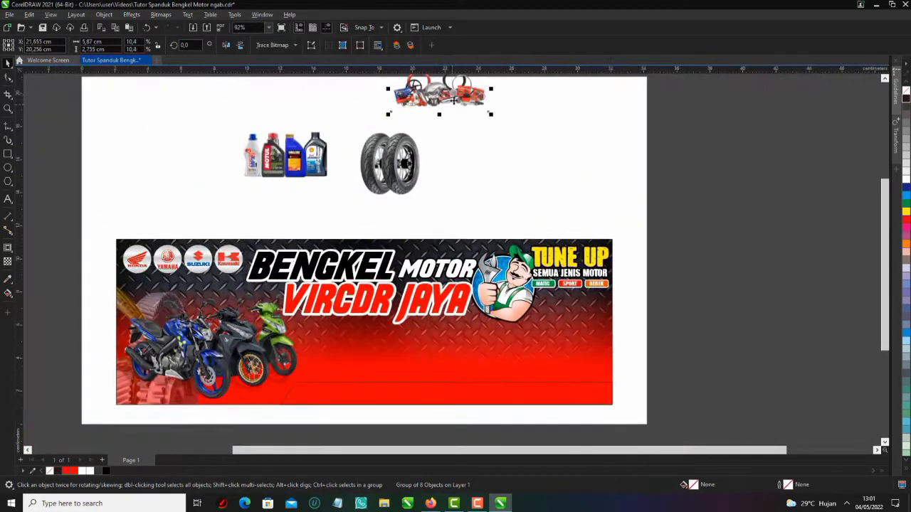
scroll(580, 308, up, 2)
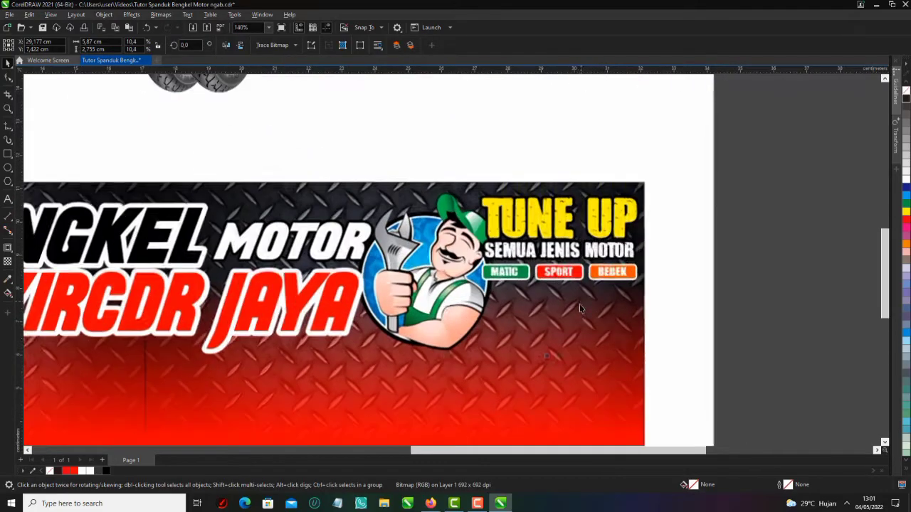
scroll(578, 311, up, 3)
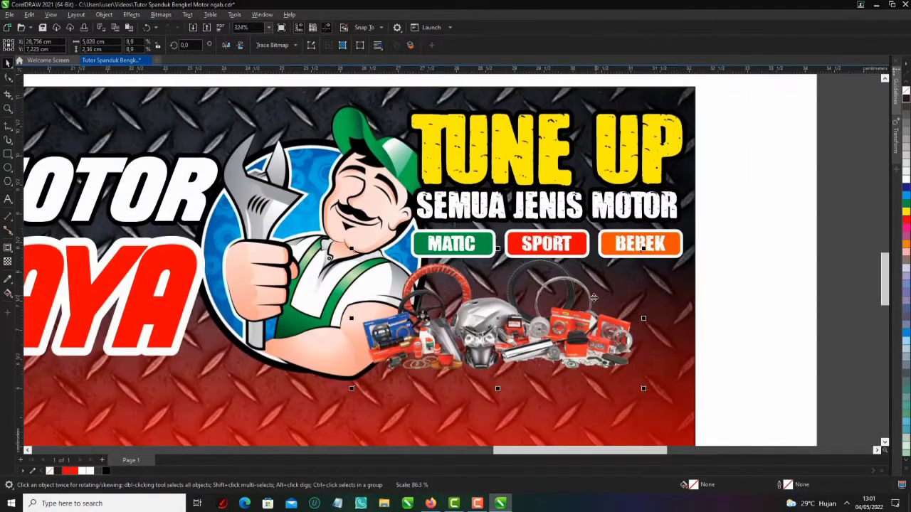
drag(586, 323, 584, 332)
key(Escape)
scroll(528, 249, down, 6)
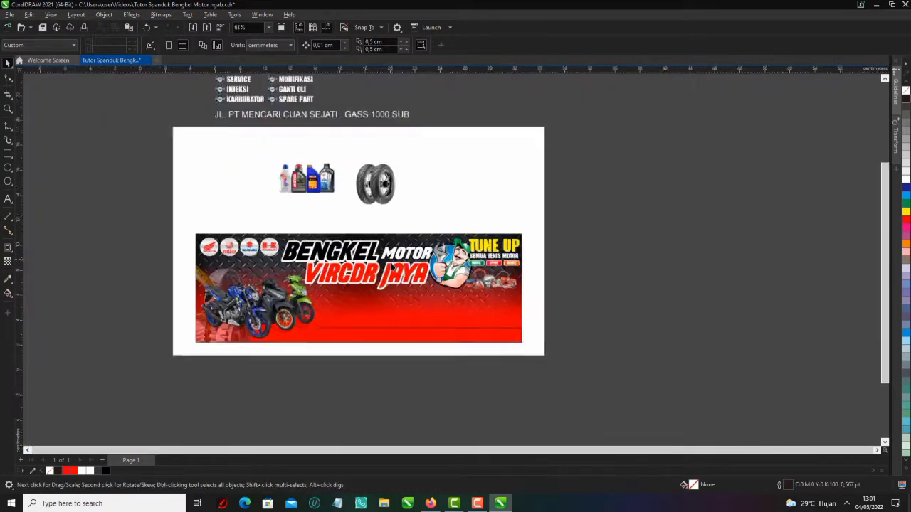
- Move the SERVICE, INJEKSI, KARBURATOR, MODIFIKASI, GANTI OLI and SPARE PART list onto the banner, below the mechanic and spare parts
drag(214, 80, 254, 157)
drag(378, 181, 381, 182)
scroll(276, 176, down, 1)
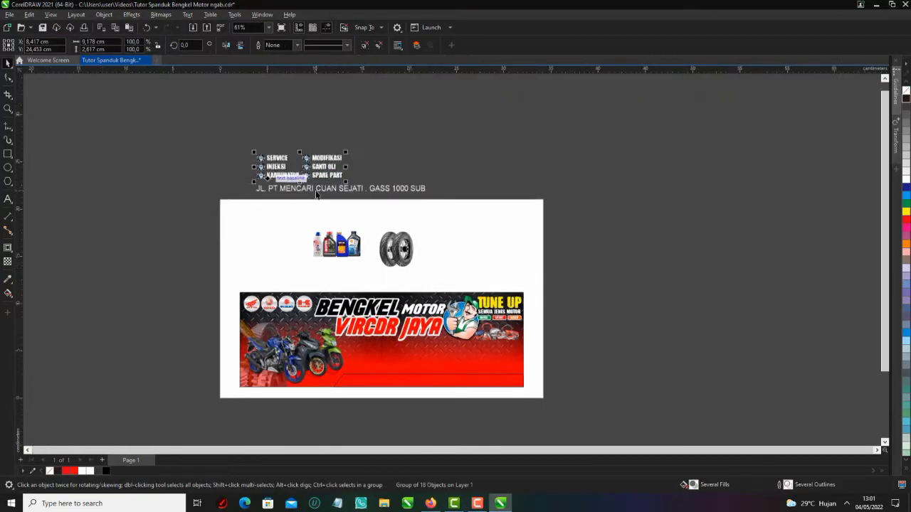
scroll(320, 179, up, 1)
drag(329, 173, 491, 336)
drag(510, 387, 510, 387)
scroll(509, 388, up, 3)
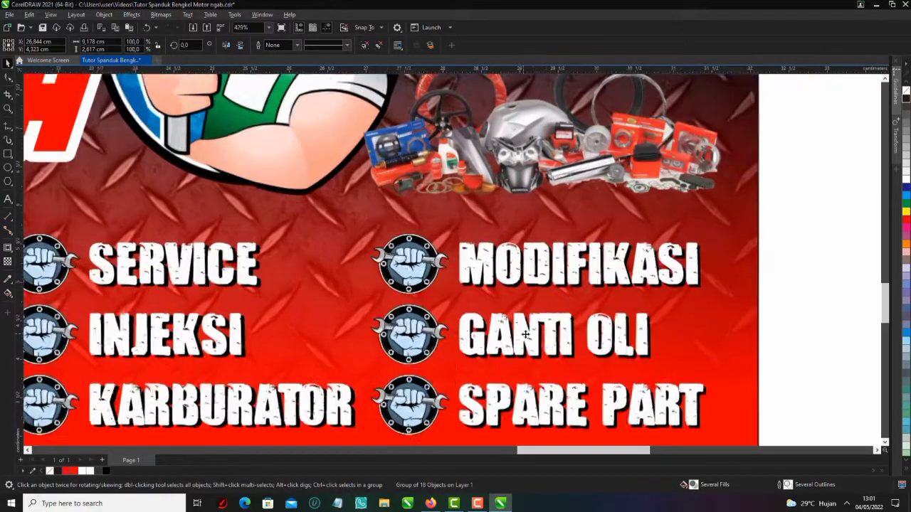
drag(525, 334, 541, 347)
scroll(542, 343, down, 2)
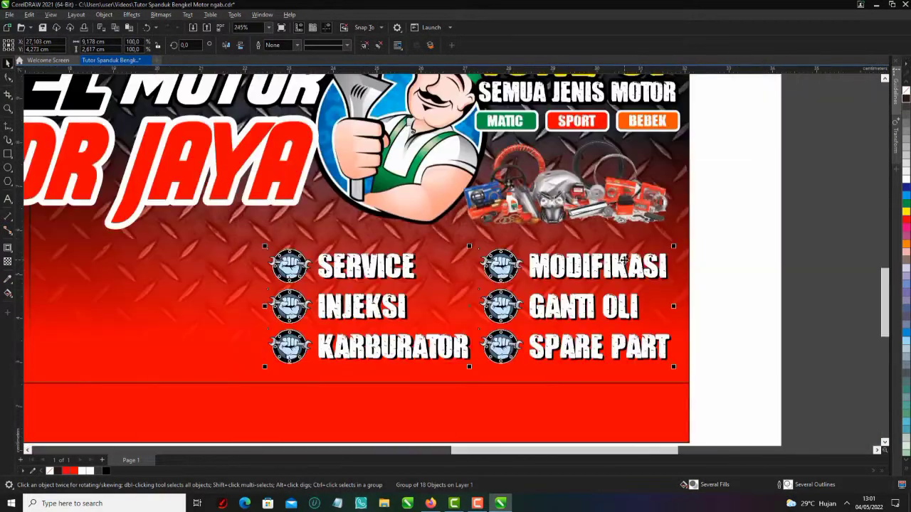
scroll(543, 313, up, 1)
drag(545, 301, 543, 306)
scroll(555, 306, down, 4)
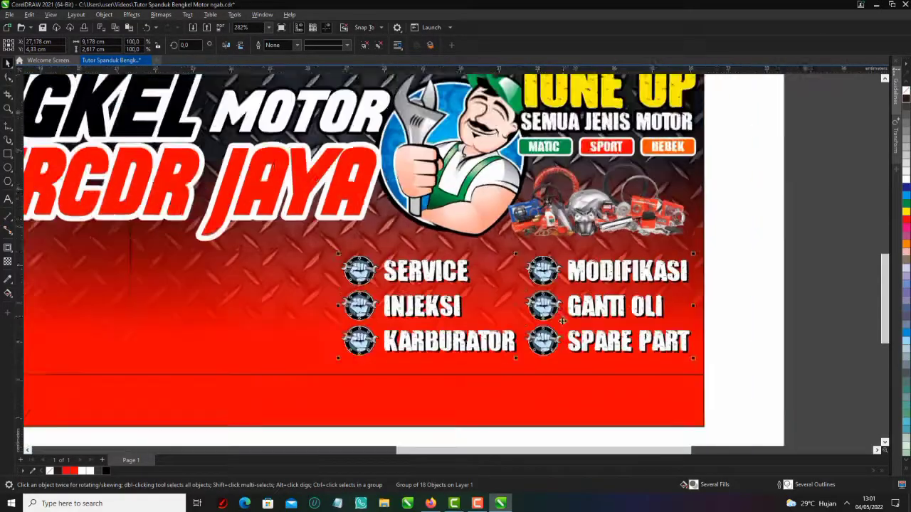
- Scale the title group down to about 13 × 4.25 cm and enlarge the mechanic to about 4.71 × 5.21 cm
click(500, 217)
scroll(500, 217, up, 1)
scroll(502, 215, up, 1)
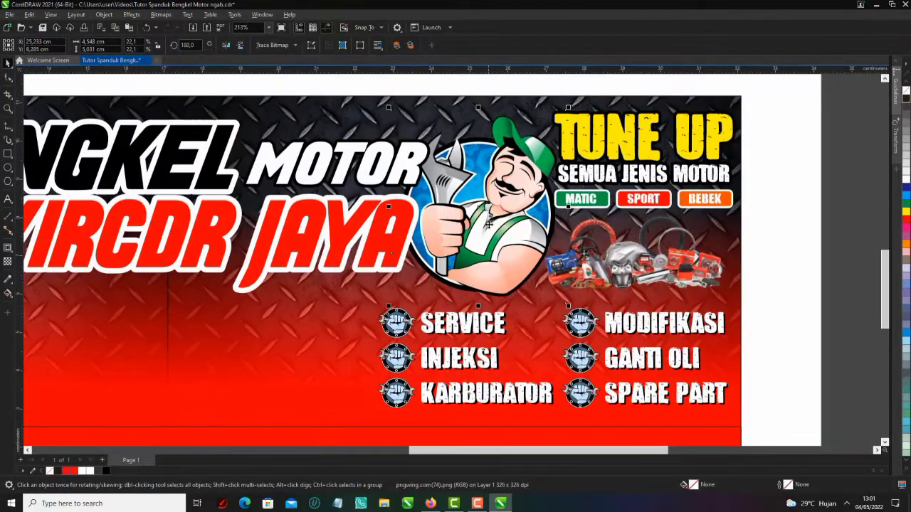
scroll(454, 193, down, 2)
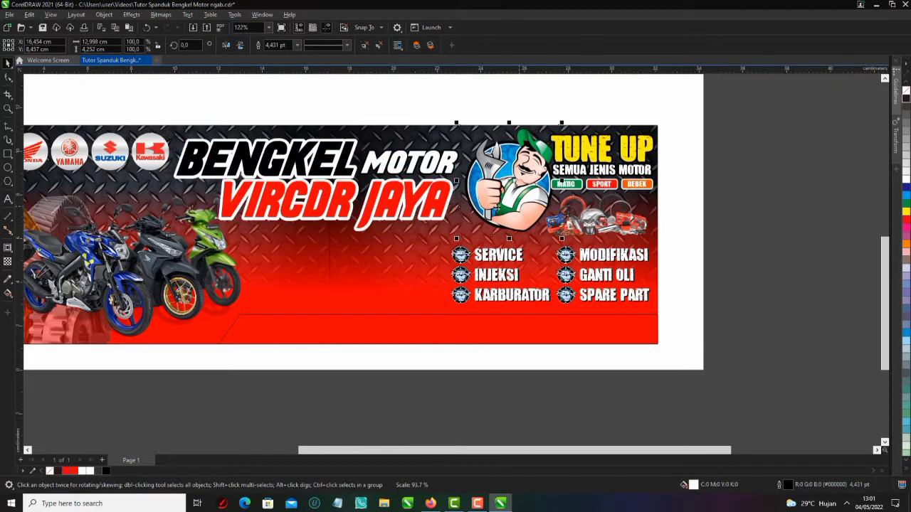
scroll(559, 182, up, 2)
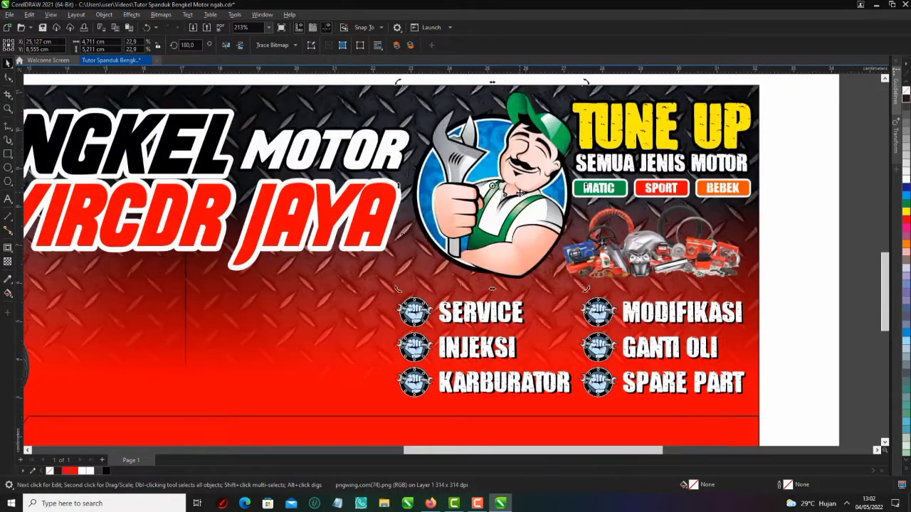
click(339, 196)
scroll(654, 210, down, 3)
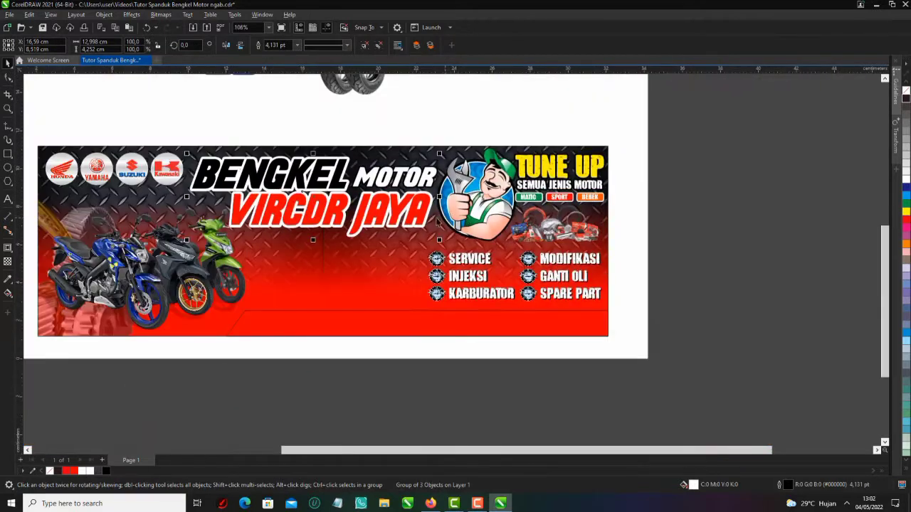
- Place the tyres and the oil bottles side by side on the banner, below VIRCDR JAYA and left of the services list
click(378, 100)
scroll(430, 126, up, 1)
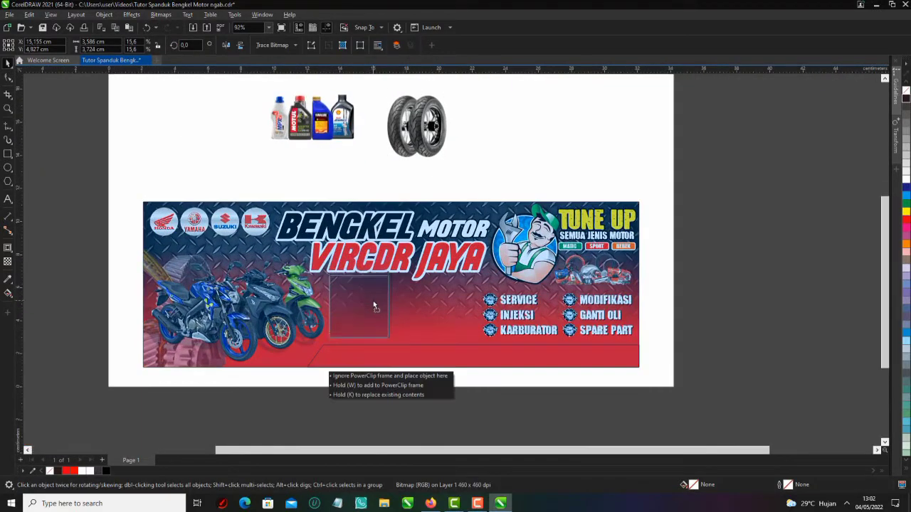
drag(373, 306, 373, 307)
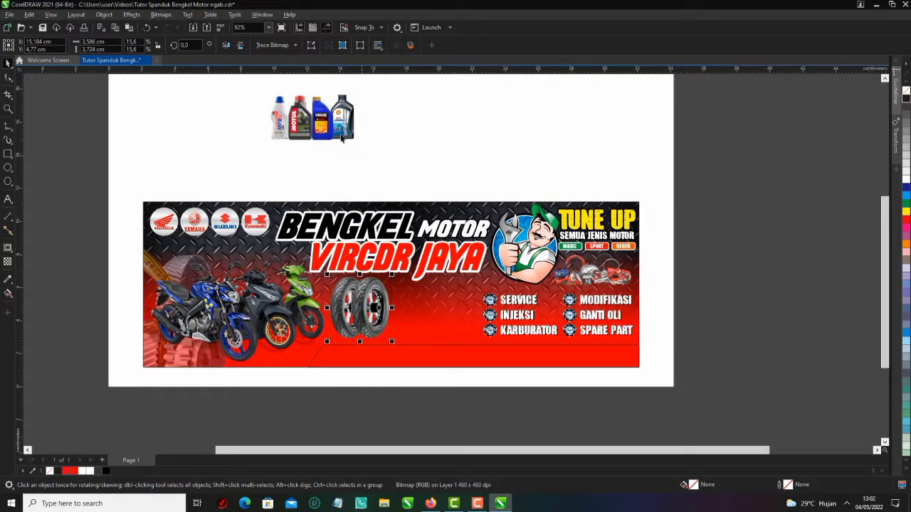
drag(342, 138, 444, 313)
scroll(444, 313, up, 2)
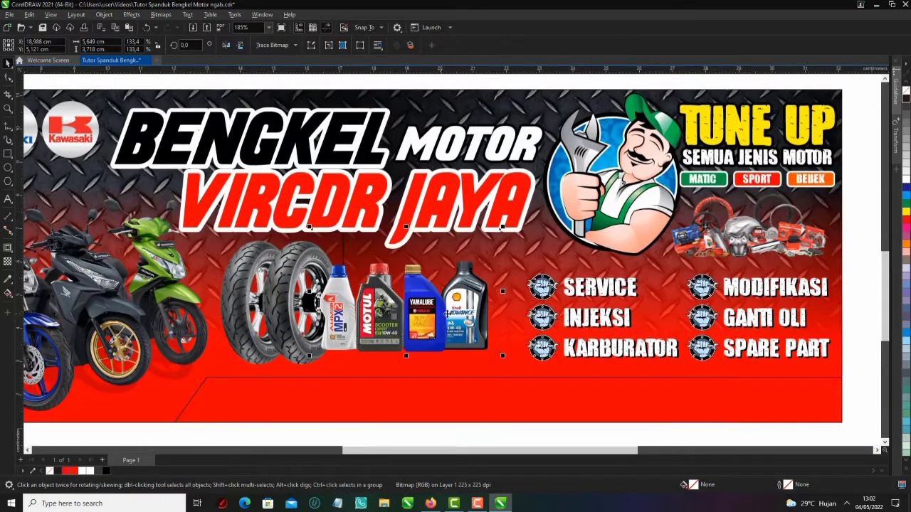
scroll(446, 314, down, 1)
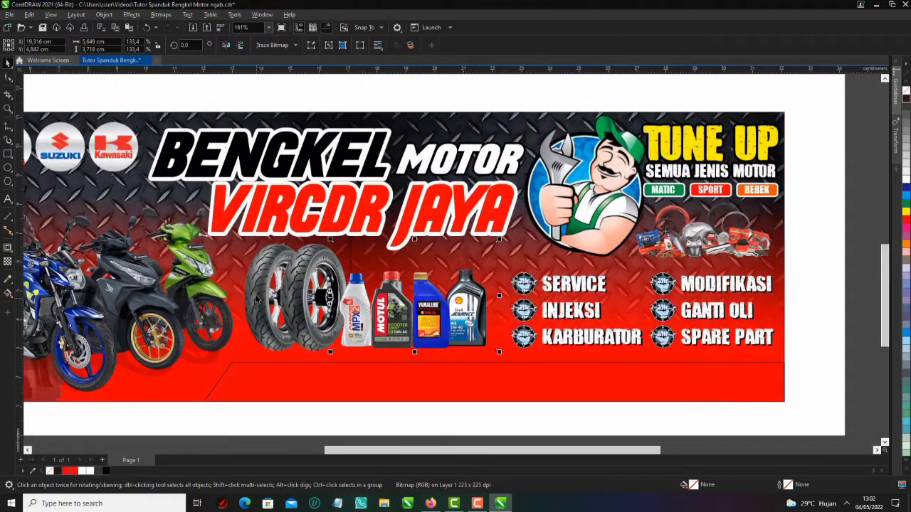
scroll(348, 302, up, 4)
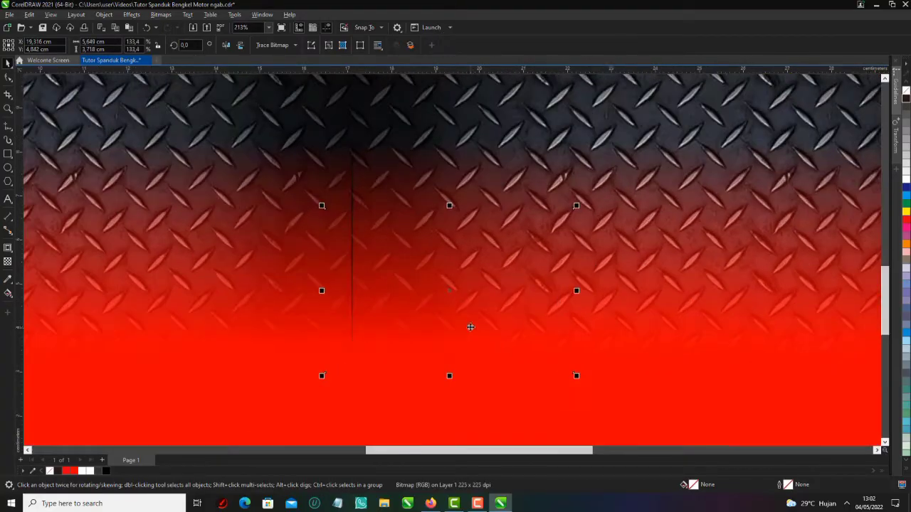
- Group the tyres with the oil bottles and shift the group into the space left of the services list, below VIRCDR JAYA
scroll(470, 327, up, 1)
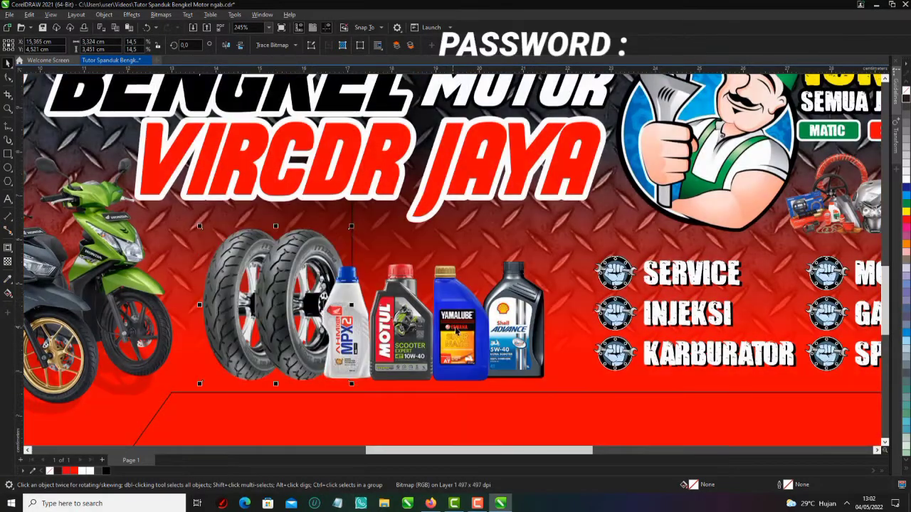
shift+click(496, 339)
key(ctrl+g)
scroll(504, 332, down, 5)
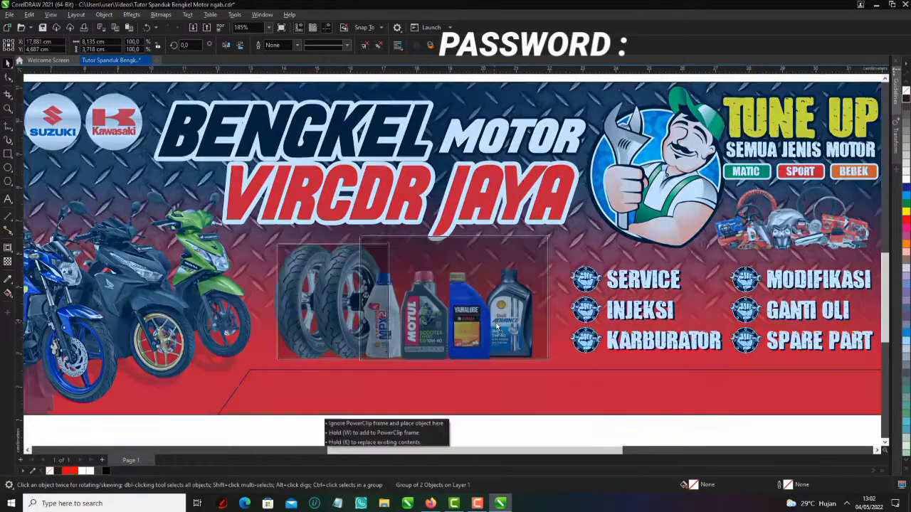
scroll(465, 303, up, 2)
scroll(464, 303, down, 1)
- Scale the BENGKEL MOTOR VIRCDR JAYA title group up to about 13.25 × 4.33 cm
click(493, 229)
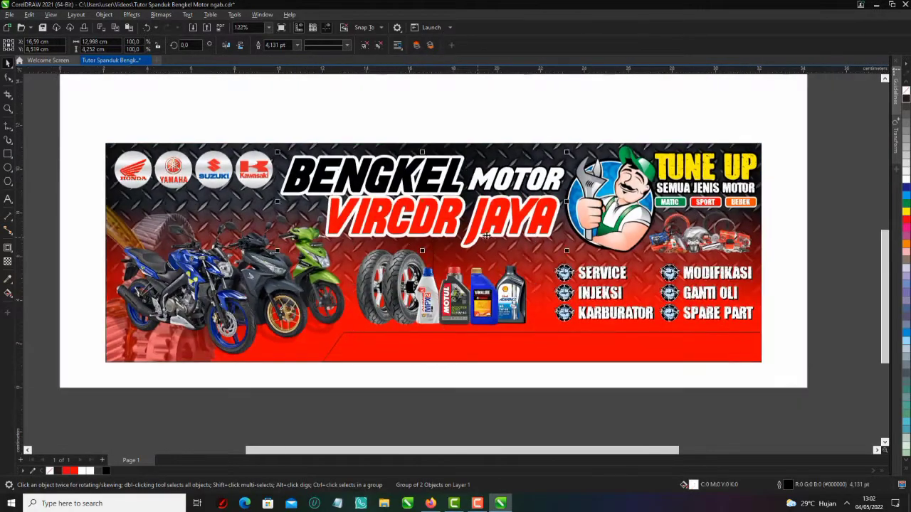
scroll(399, 202, up, 3)
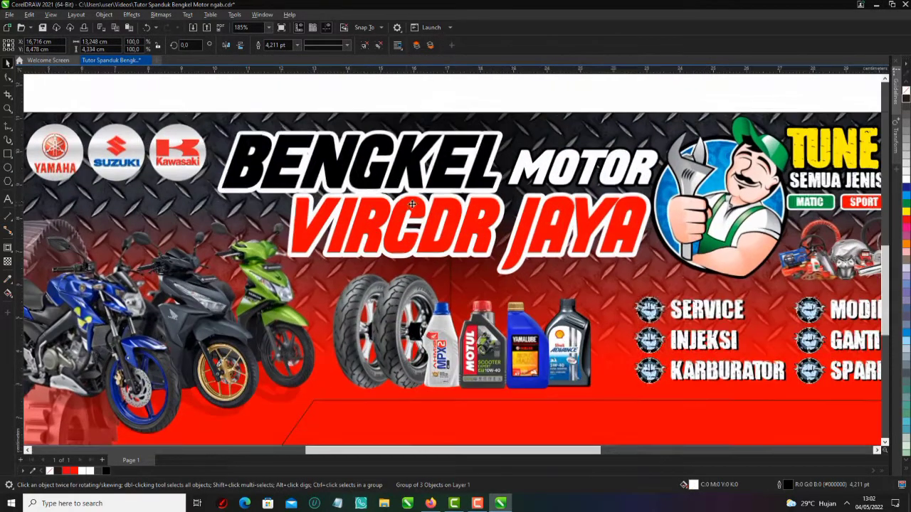
click(408, 203)
scroll(392, 229, down, 2)
- Edit the background's PowerClip contents and nudge the motorcycles slightly to the left inside the frame
click(300, 245)
right_click(299, 246)
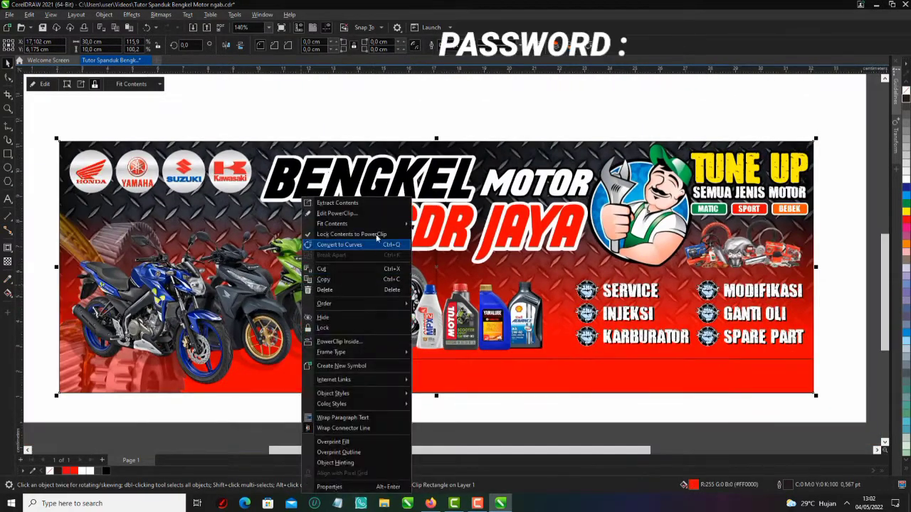
click(373, 212)
click(245, 286)
mouse_move(246, 286)
mouse_down()
mouse_move(234, 288)
mouse_move(241, 285)
mouse_up()
click(44, 84)
scroll(253, 255, down, 2)
- Apply a horizontal linear fountain fill to the slanted strip along the banner's lower edge, with its left end in orange #FF4C00
click(446, 346)
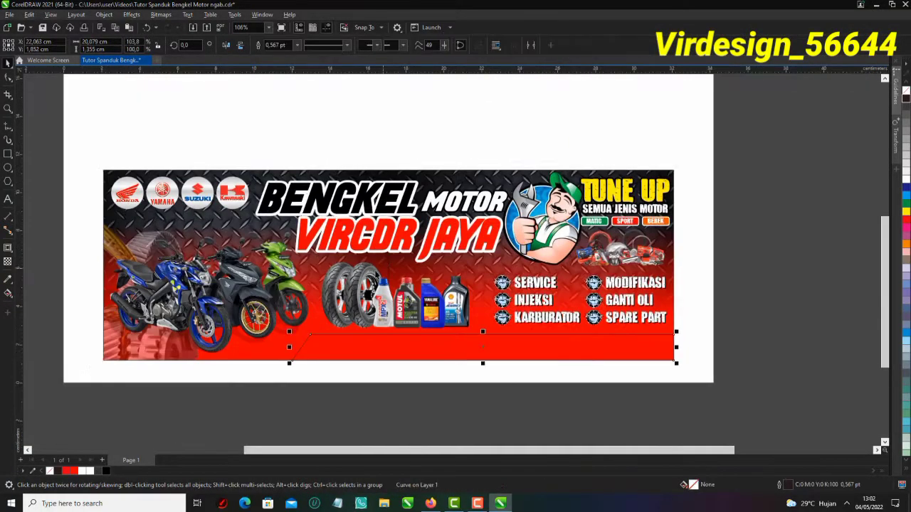
drag(392, 346, 337, 318)
click(8, 293)
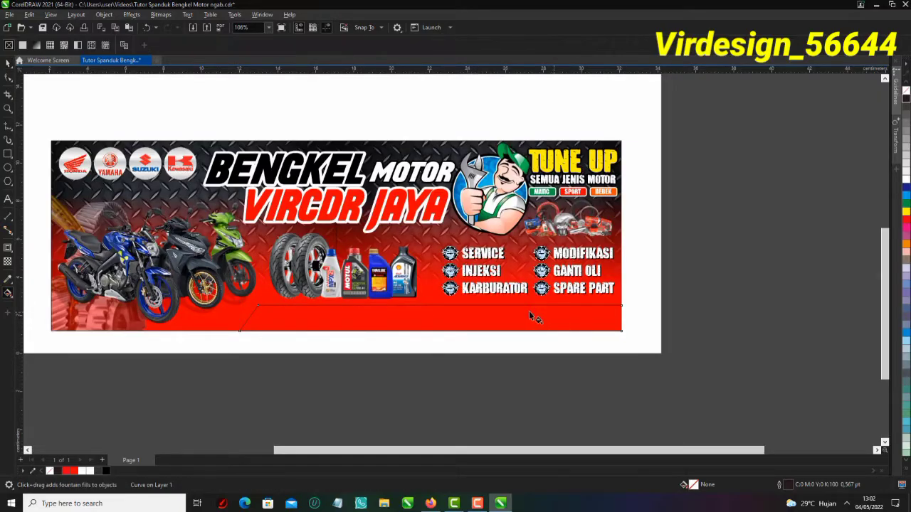
drag(554, 313, 341, 313)
click(311, 324)
click(322, 357)
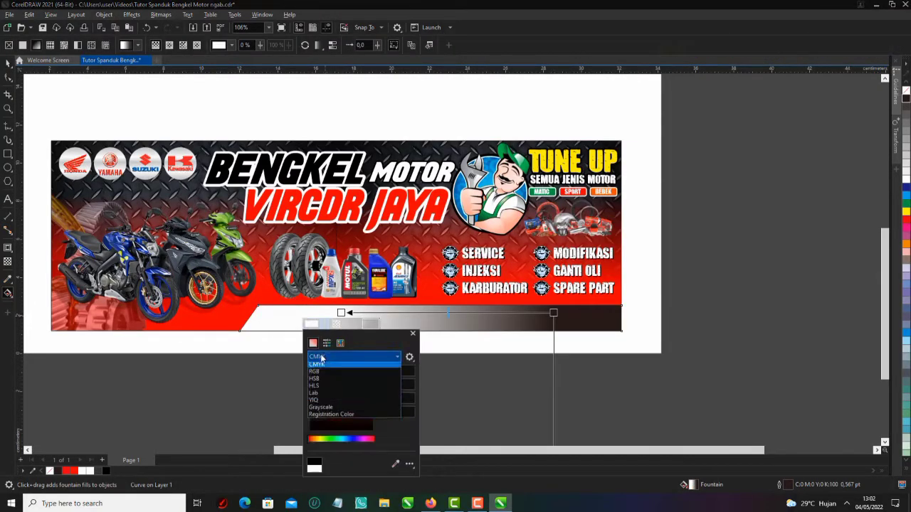
click(334, 383)
click(372, 368)
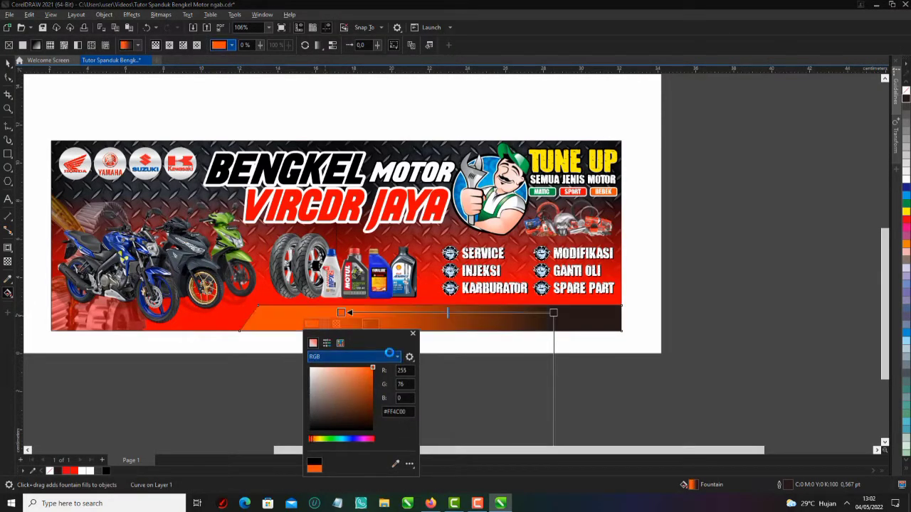
- Set the right end of the strip's fountain fill to red and remove the strip's outline
click(555, 312)
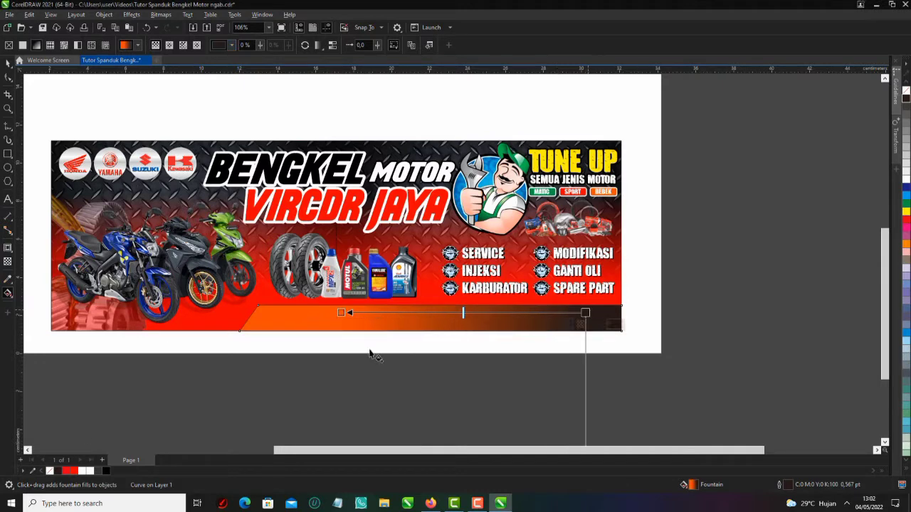
click(74, 474)
click(8, 63)
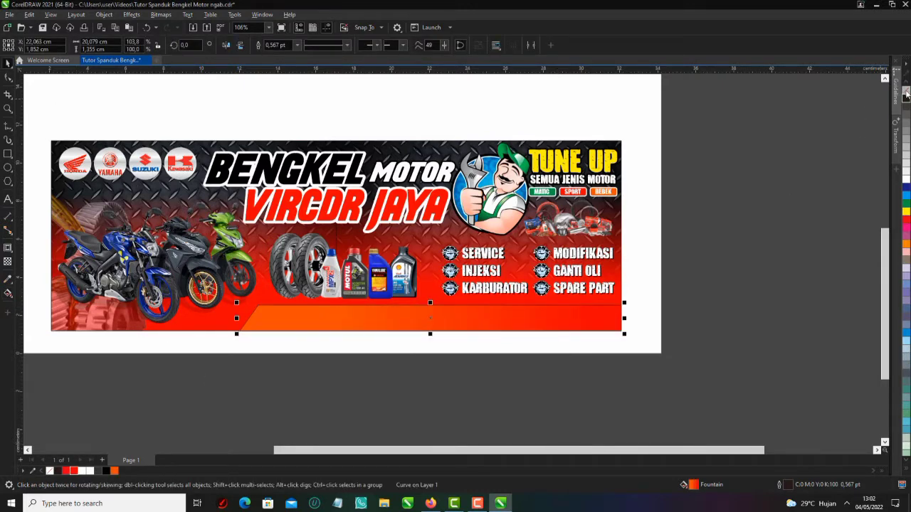
scroll(311, 306, up, 2)
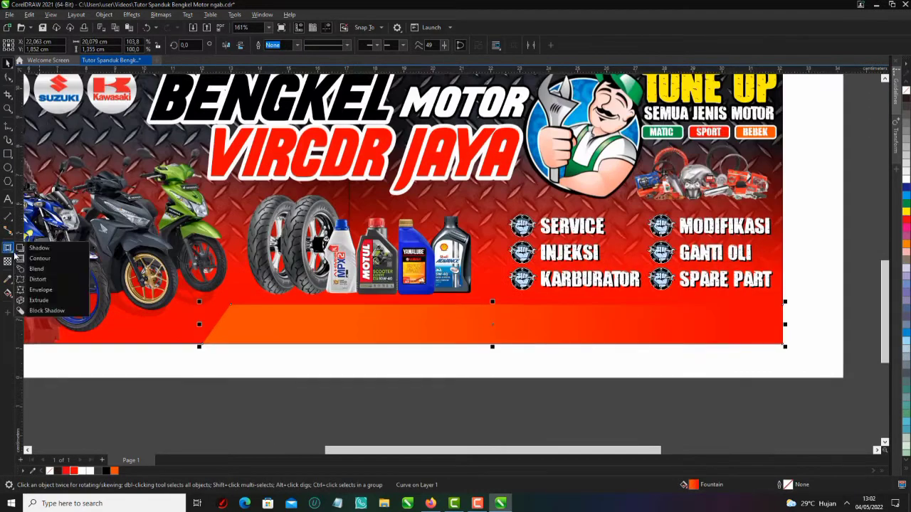
- Add a drop shadow to the orange-red strip, running from its left end to its right edge
drag(202, 325, 296, 332)
drag(788, 344, 787, 325)
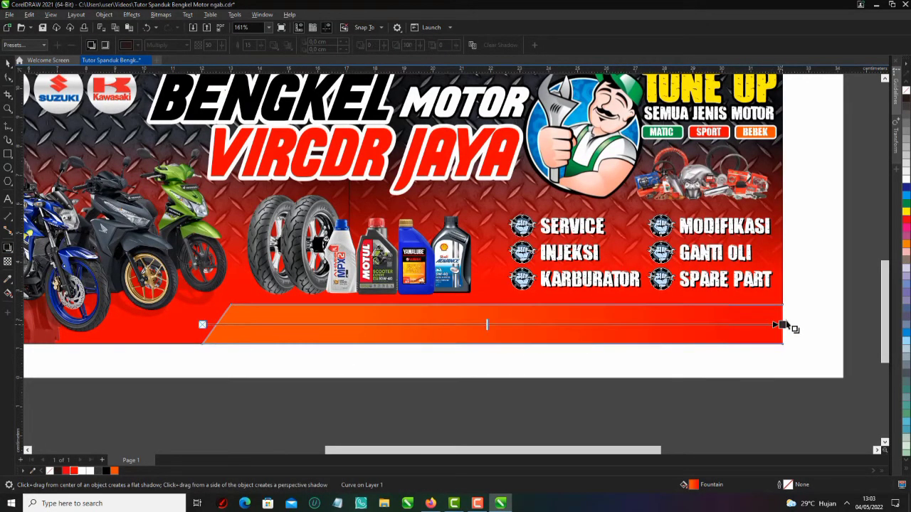
key(space)
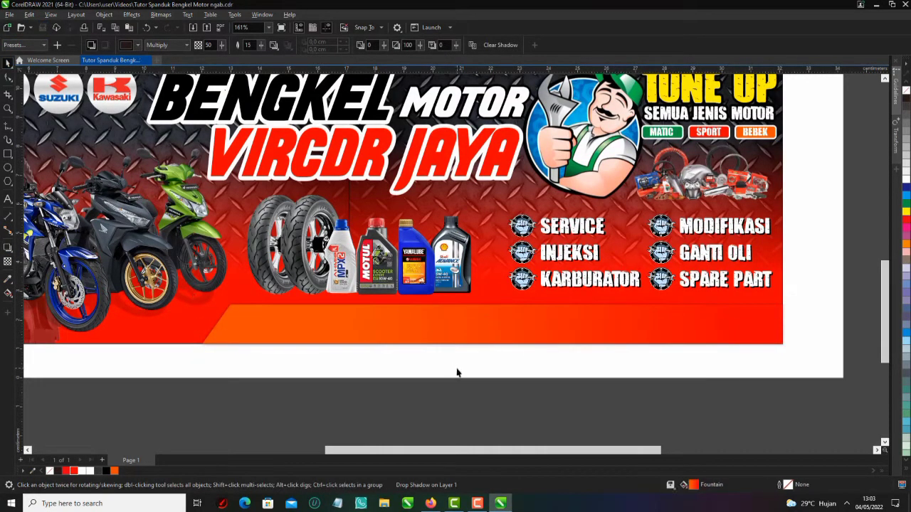
- Extend the strip's fountain fill by moving its red end node slightly beyond the banner's right edge
click(451, 328)
scroll(449, 327, down, 1)
scroll(332, 306, up, 1)
scroll(403, 323, down, 1)
click(8, 293)
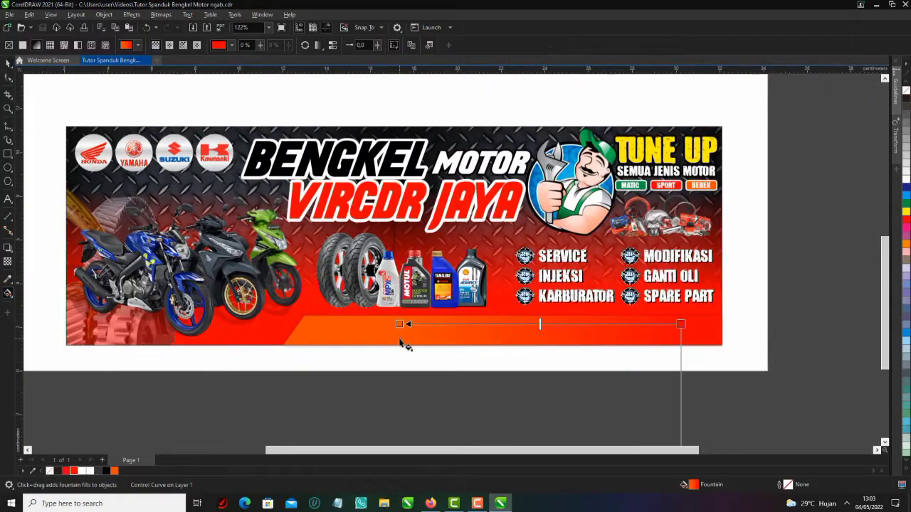
drag(681, 323, 726, 323)
scroll(491, 333, down, 2)
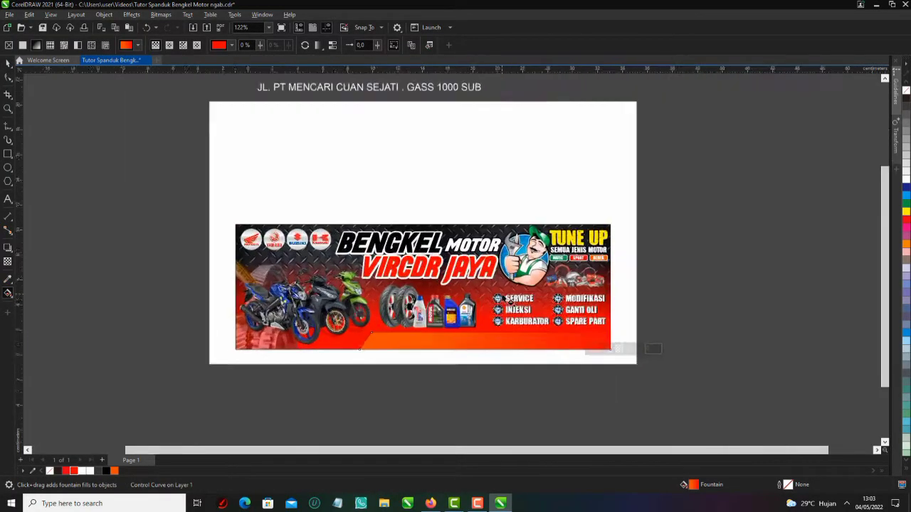
scroll(452, 329, up, 1)
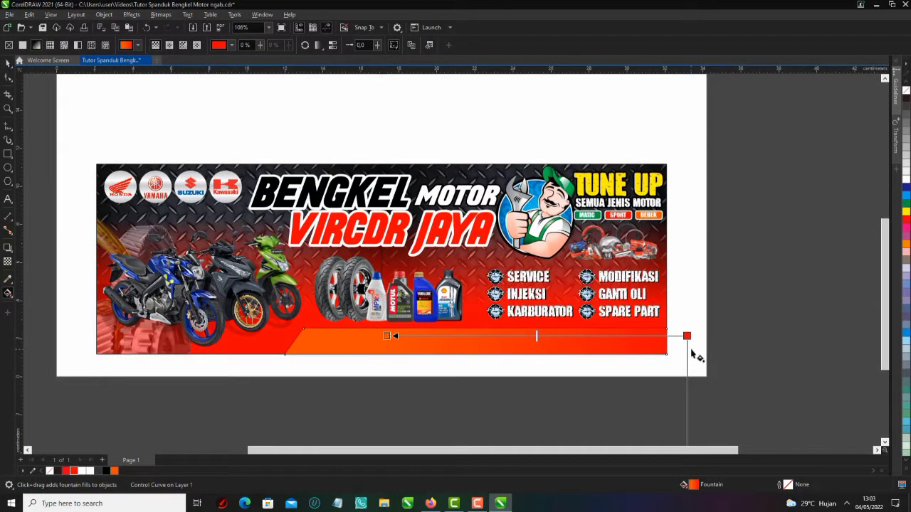
- Move the address text from above the page to below the banner and set its font to Longhaul
click(10, 62)
scroll(546, 360, down, 2)
click(397, 135)
drag(398, 135, 510, 390)
scroll(511, 391, up, 3)
click(325, 45)
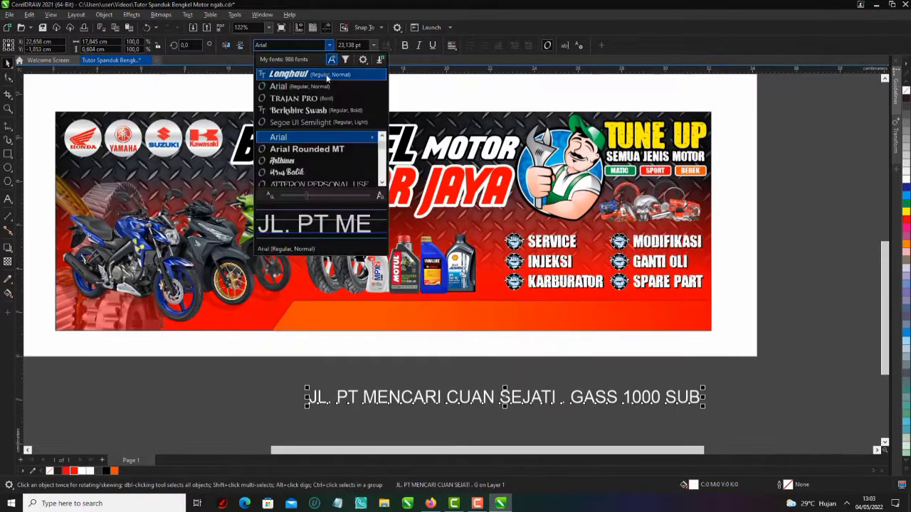
click(326, 74)
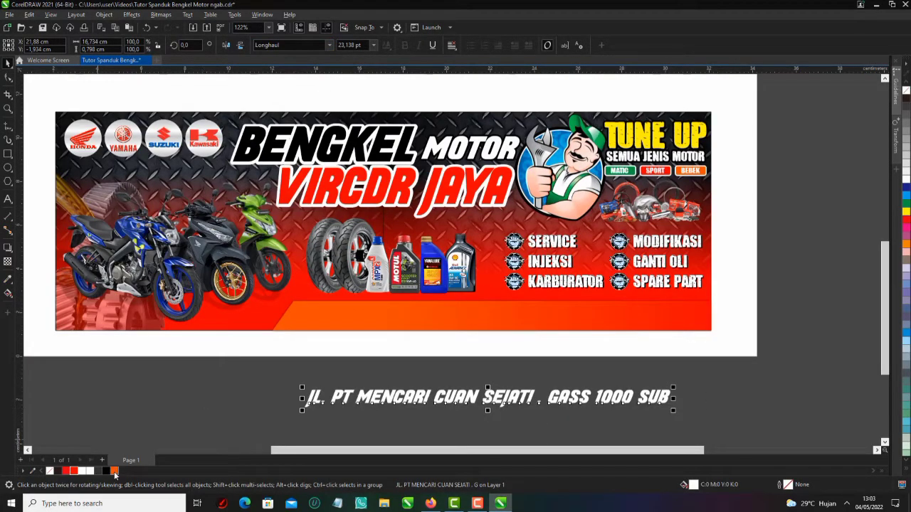
- Give the address text a black outline with round corners, placed behind the fill and scaling with the object
double_click(787, 489)
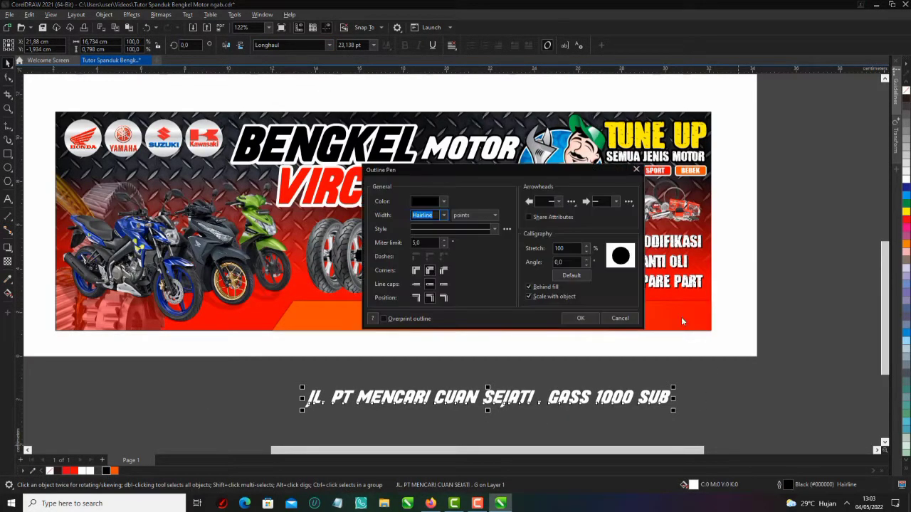
click(428, 269)
click(579, 318)
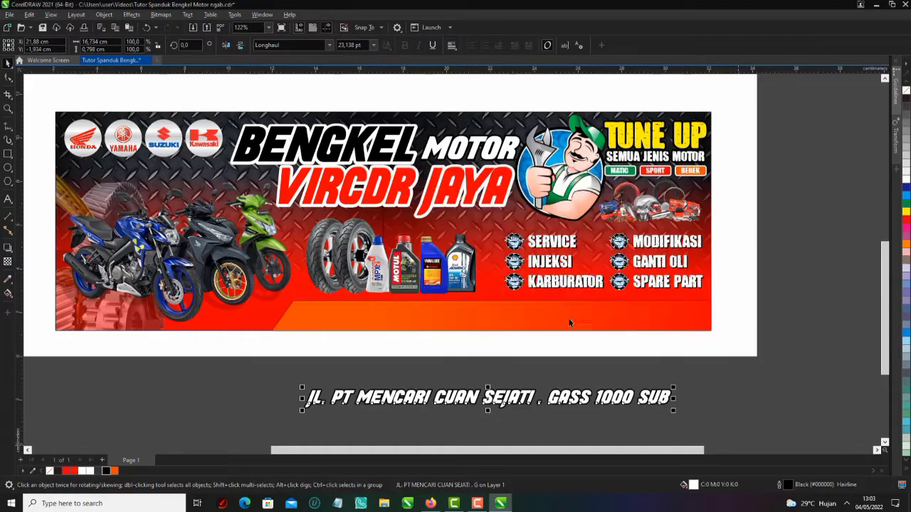
- Centre the address text on the orange-red strip and set its outline width to 3 pt
key(Delete)
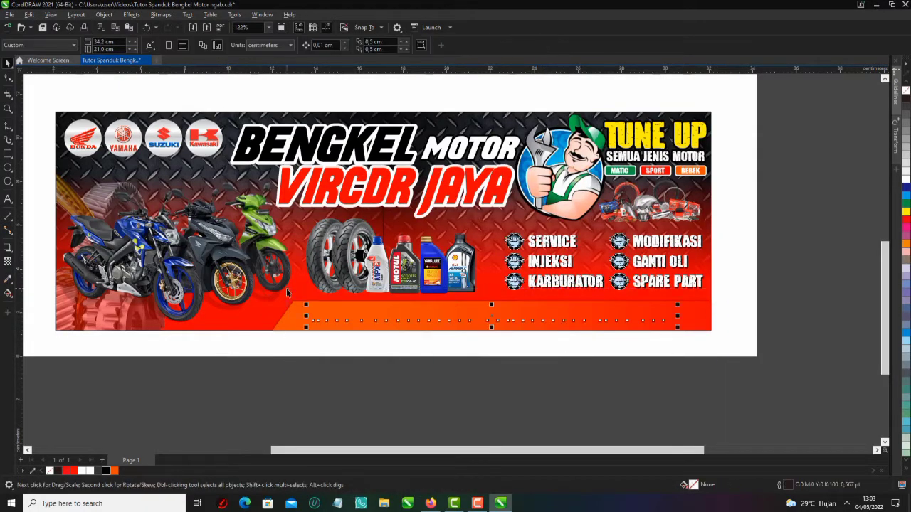
key(ctrl+z)
scroll(619, 303, up, 2)
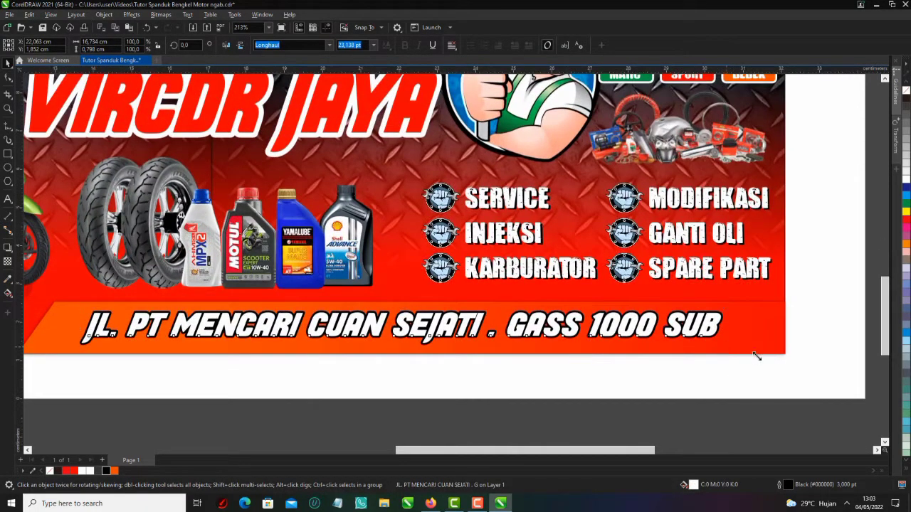
- Enlarge the address text to about 18.21 × 0.85 cm and shift it slightly right and down on the strip
drag(757, 356, 766, 362)
scroll(766, 362, down, 2)
scroll(399, 377, up, 2)
drag(349, 311, 332, 304)
scroll(320, 303, down, 2)
scroll(705, 309, up, 1)
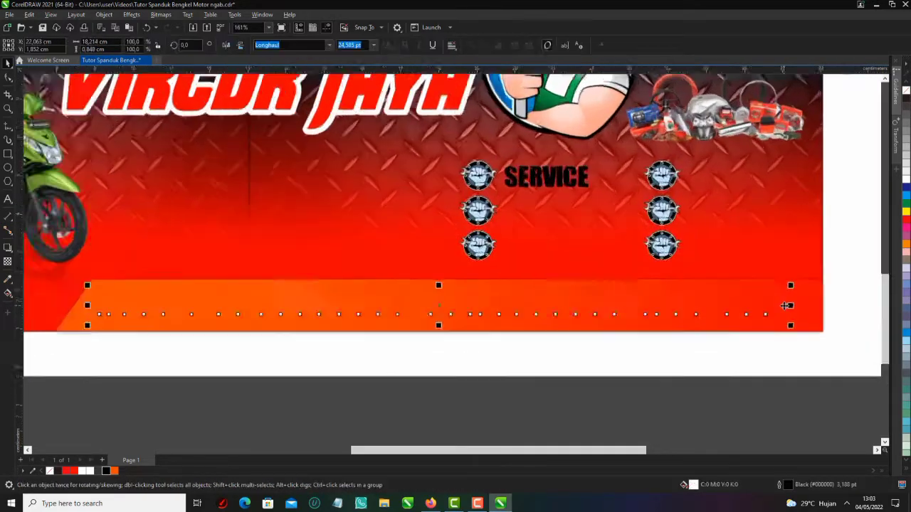
scroll(784, 306, up, 1)
drag(780, 308, 796, 311)
scroll(703, 285, down, 2)
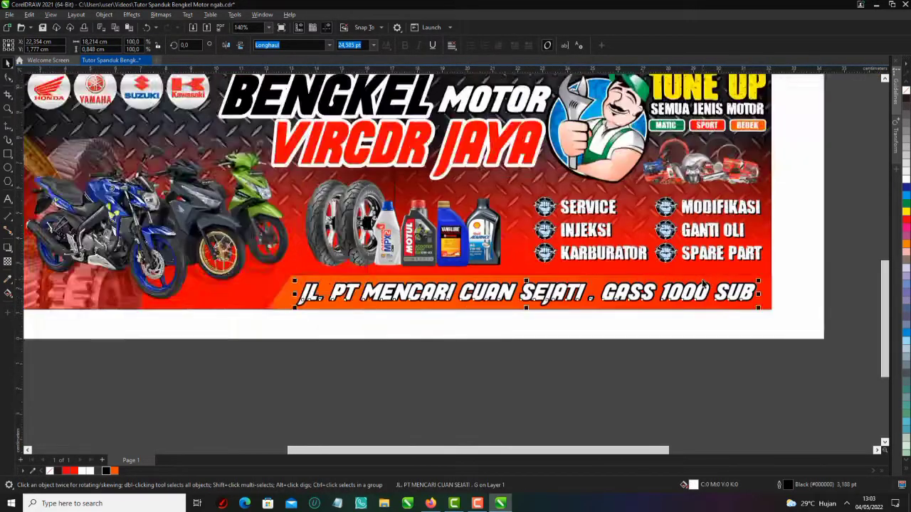
scroll(702, 284, down, 3)
scroll(430, 283, up, 4)
- Reshape the strip's slanted left end by moving its lower-left node about 0.12 cm along the banner's bottom edge
click(449, 295)
scroll(432, 295, up, 1)
drag(422, 295, 422, 294)
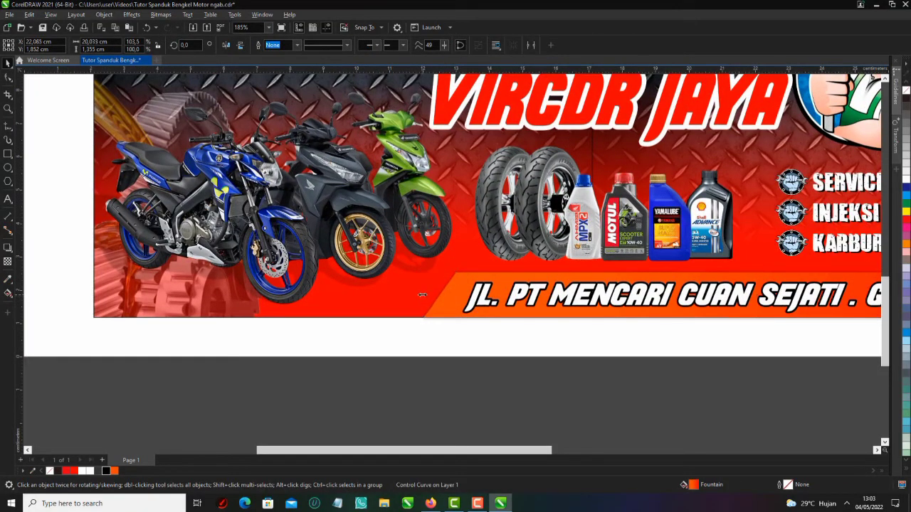
scroll(425, 320, up, 1)
key(F10)
scroll(424, 321, up, 1)
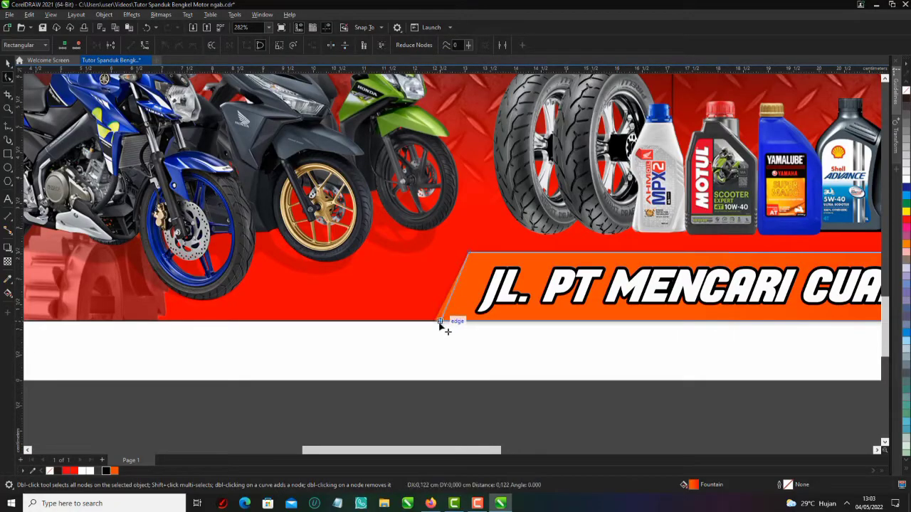
scroll(434, 322, down, 2)
scroll(410, 293, up, 1)
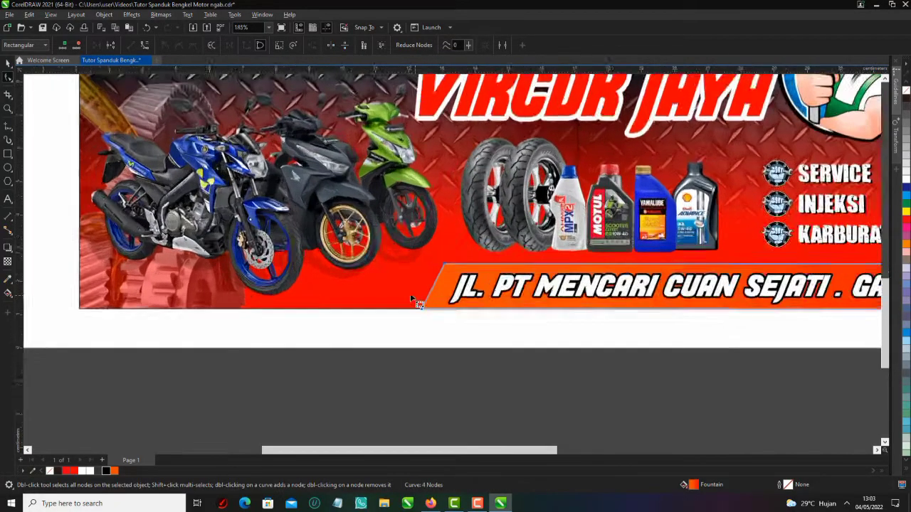
scroll(410, 293, down, 2)
scroll(616, 308, down, 1)
scroll(655, 267, up, 1)
key(space)
- Shrink the address text to about 17.39 × 0.81 cm around its centre
click(715, 292)
scroll(714, 293, up, 4)
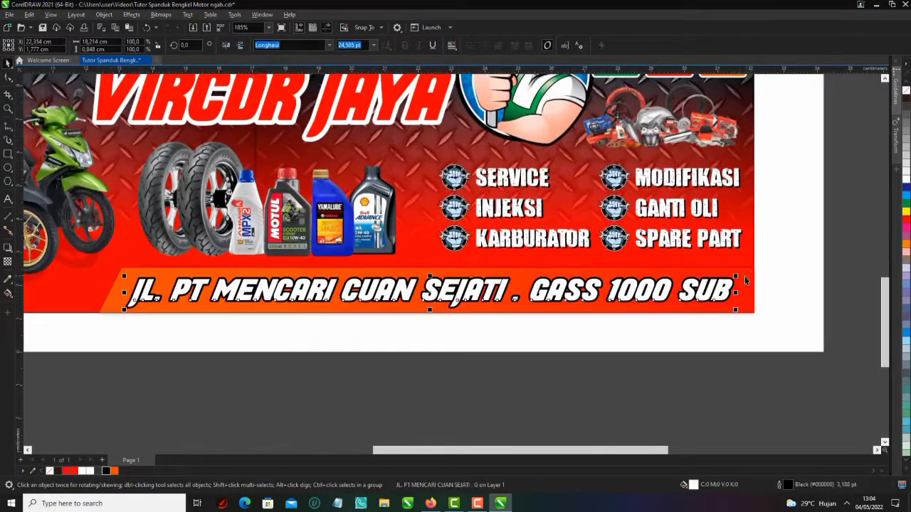
drag(734, 276, 722, 276)
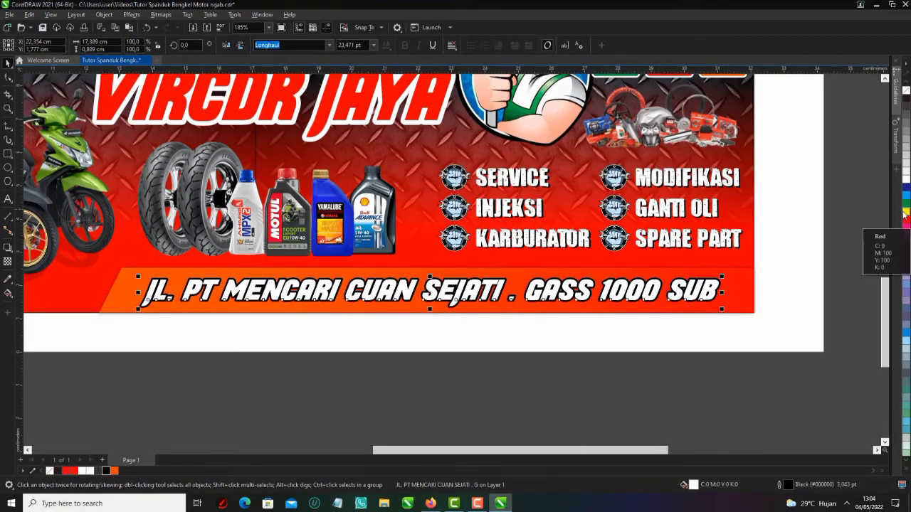
- Try a yellow fill on the address text
click(906, 210)
scroll(631, 309, down, 1)
scroll(523, 288, up, 3)
click(769, 320)
scroll(766, 313, down, 2)
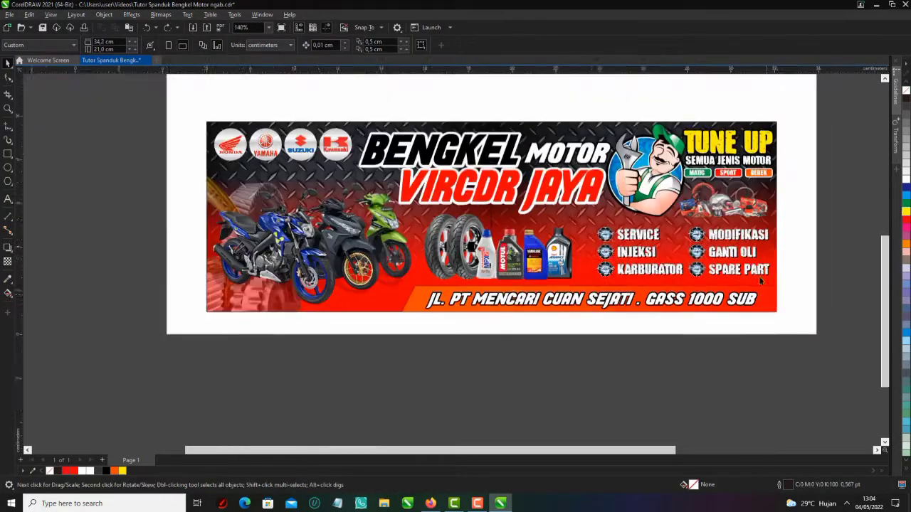
- Select all the banner's objects, group them, and centre the group on the page
scroll(516, 149, up, 1)
scroll(431, 370, down, 3)
drag(633, 378, 635, 379)
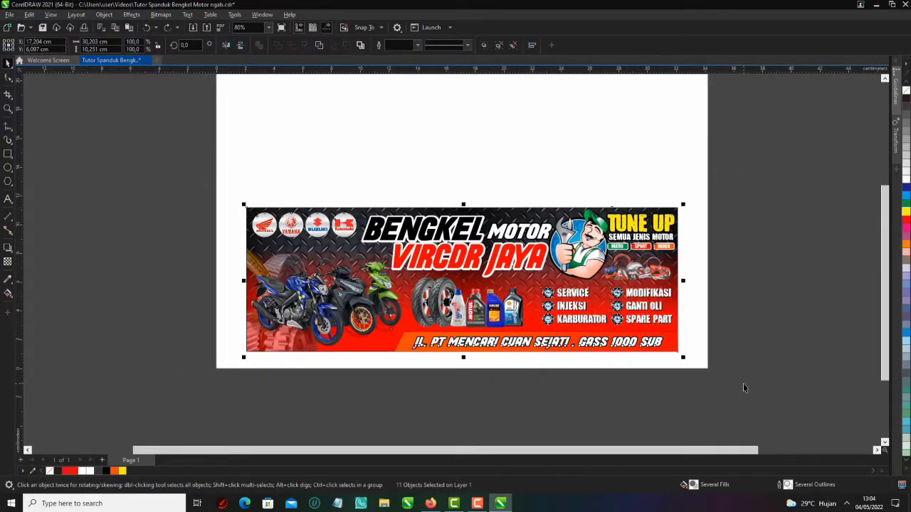
scroll(742, 384, down, 2)
scroll(537, 370, up, 1)
scroll(461, 266, up, 3)
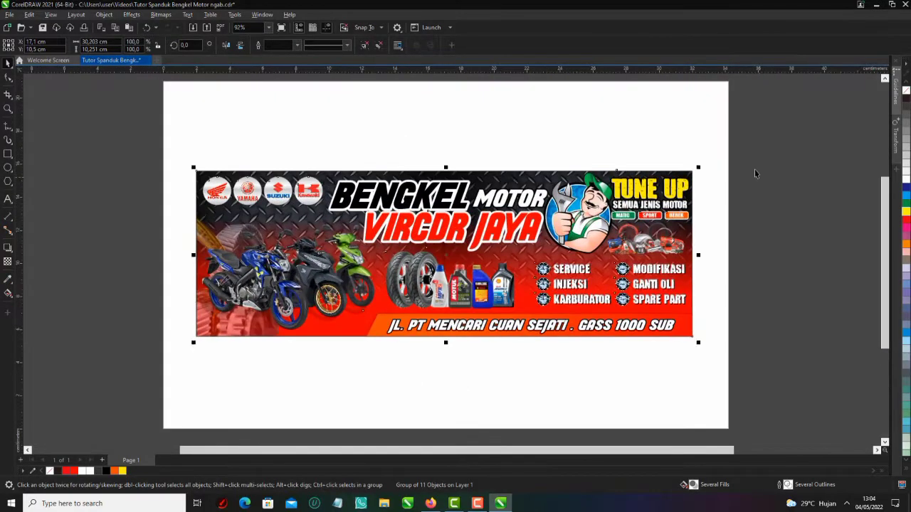
- Set the page size to 30 × 10 cm and position the banner group so its artwork covers the page
click(754, 169)
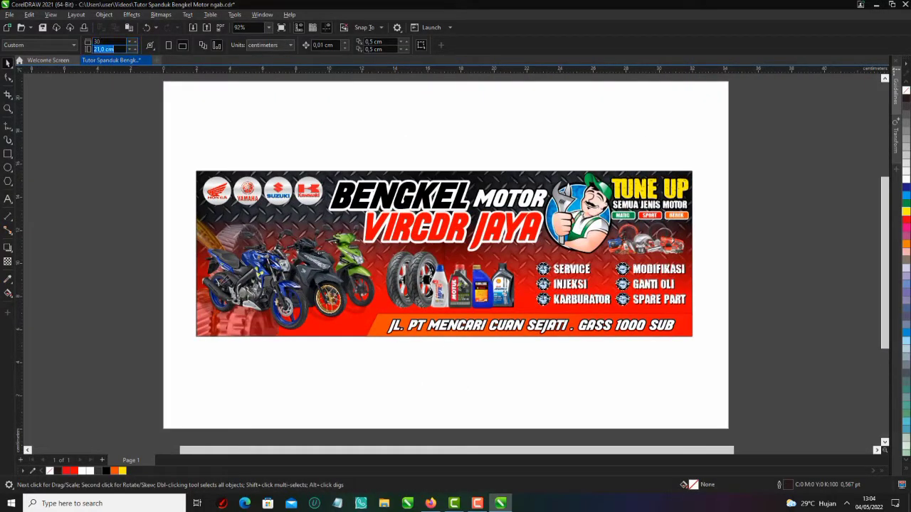
scroll(419, 235, up, 1)
click(602, 249)
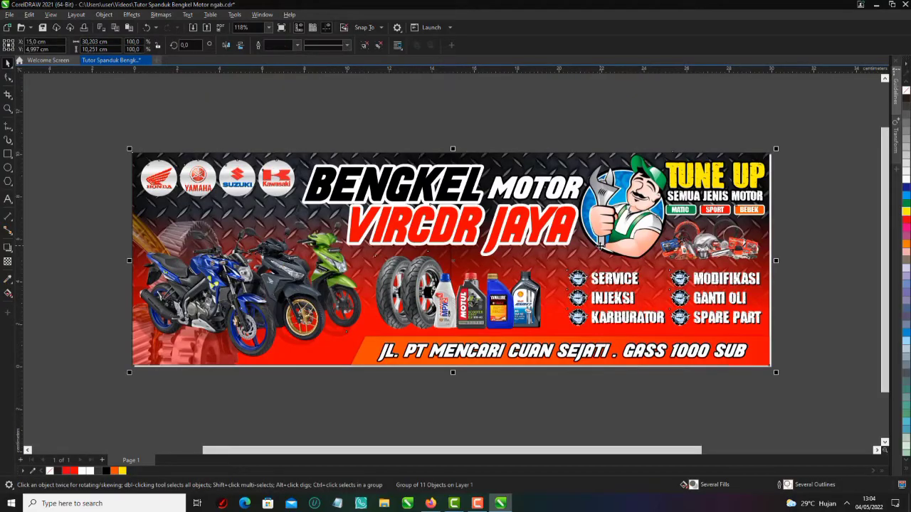
scroll(750, 354, up, 3)
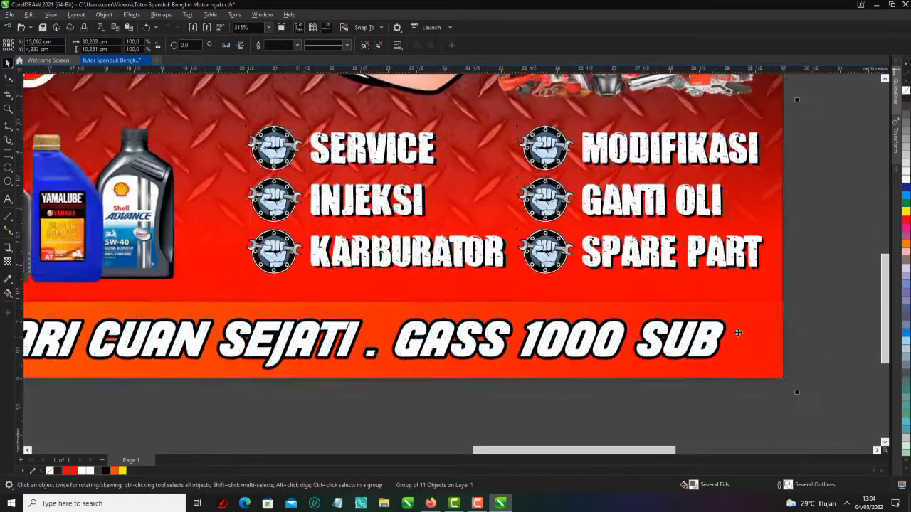
scroll(738, 332, down, 3)
- Ungroup the banner's objects and select the background PowerClip frame
right_click(689, 333)
click(740, 73)
click(793, 303)
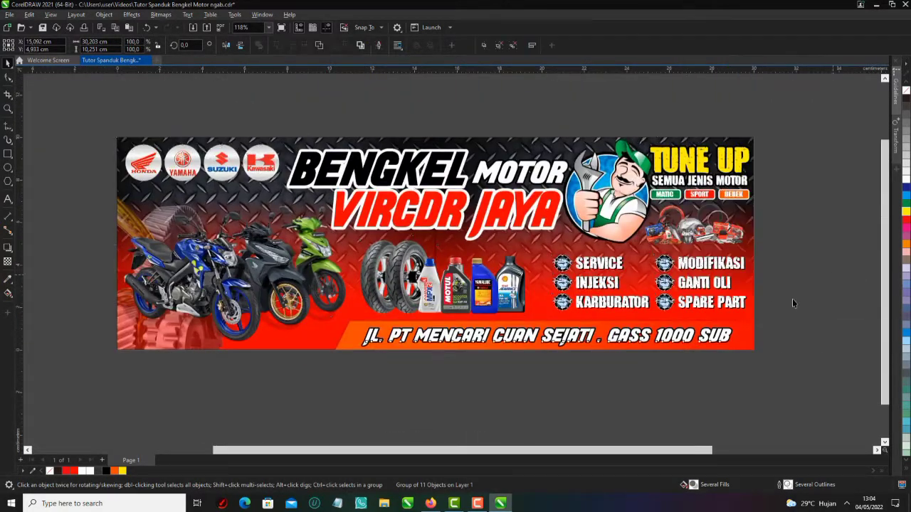
click(749, 323)
right_click(748, 323)
click(797, 157)
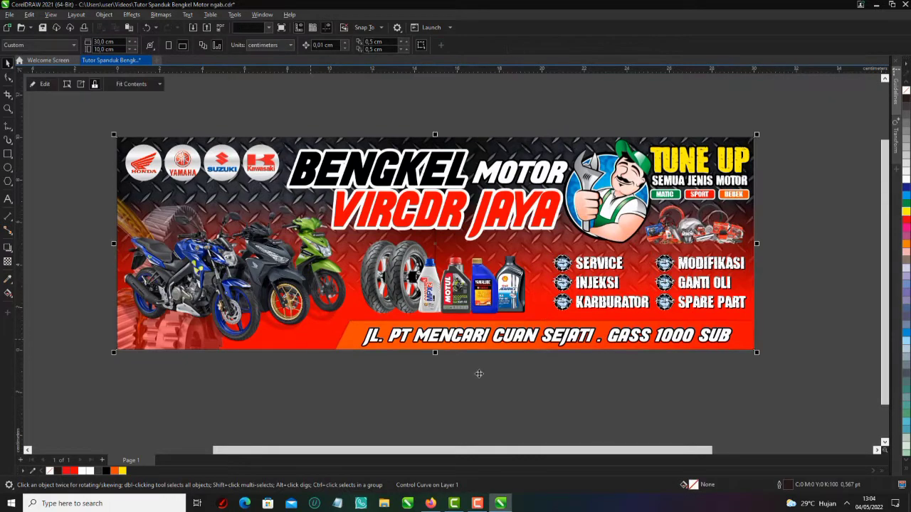
scroll(478, 374, down, 1)
scroll(498, 328, up, 2)
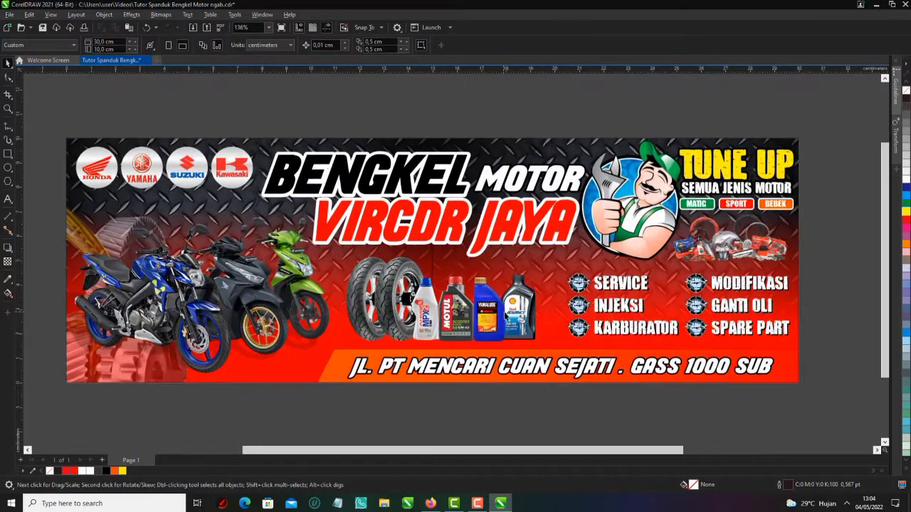